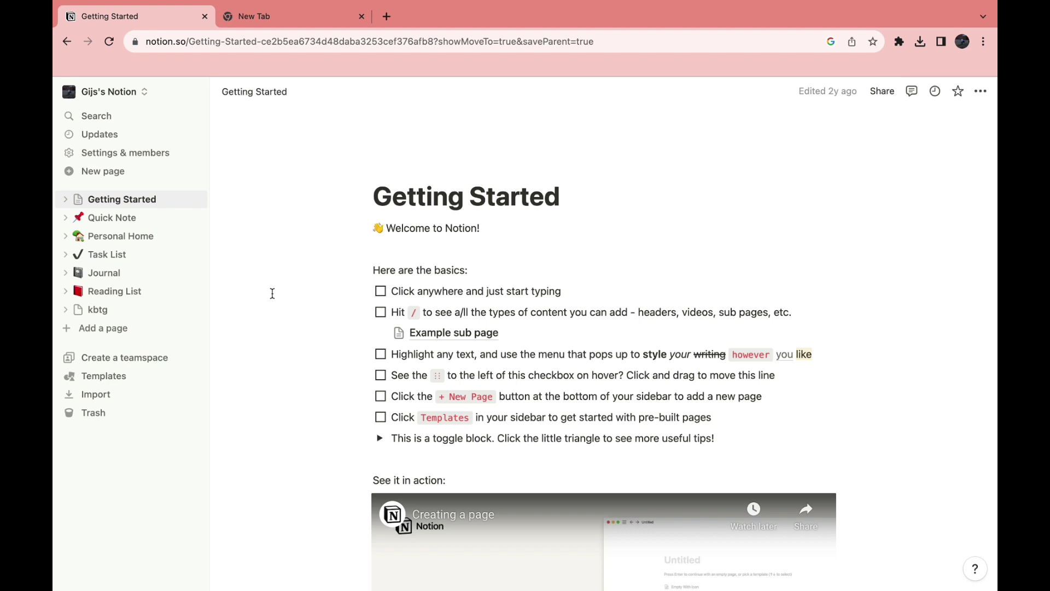
Create a new page and search its templates for 'trading journal'
click(109, 171)
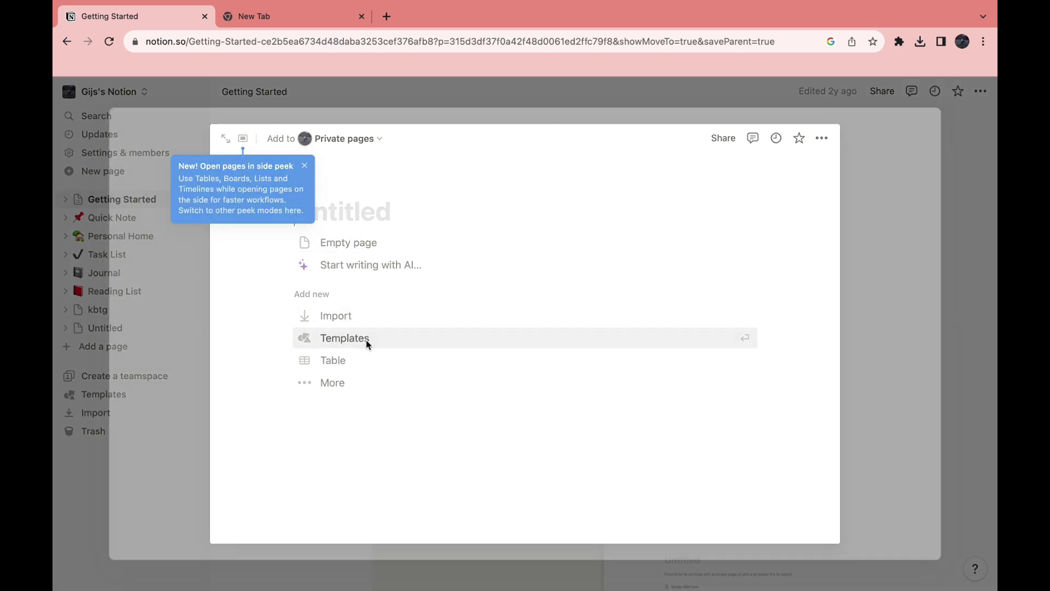
click(365, 340)
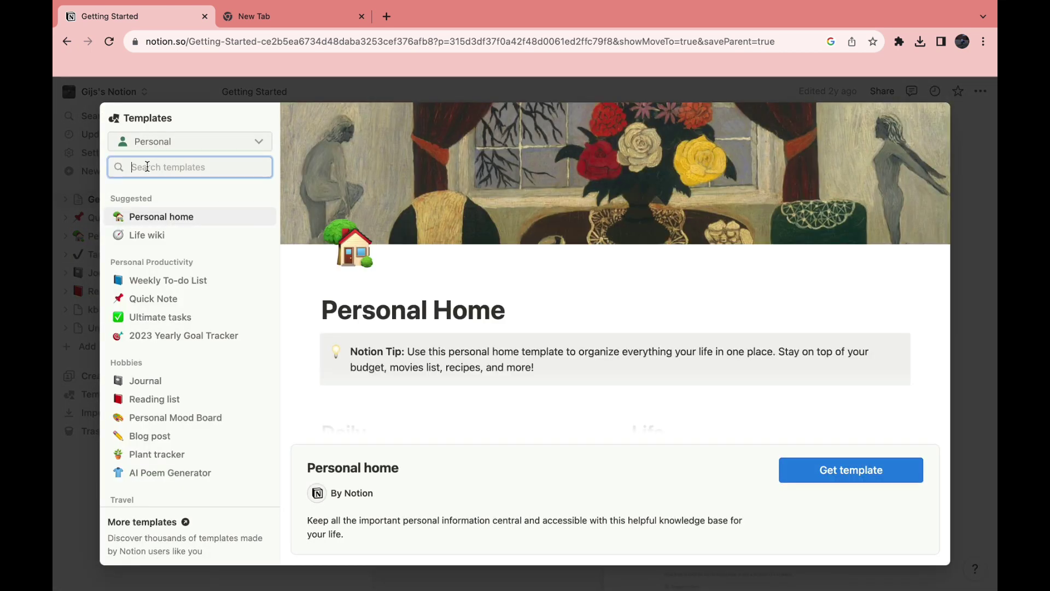
text(trading journal)
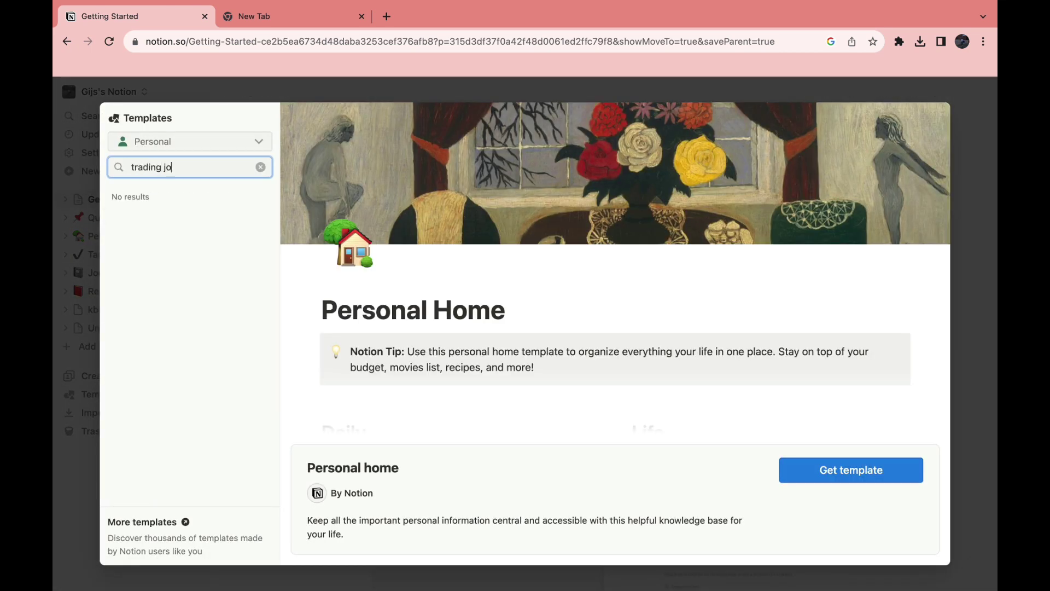
Switch the template category to Work, then School, then back to Personal
click(146, 148)
click(166, 163)
click(191, 144)
click(174, 181)
click(167, 143)
click(155, 199)
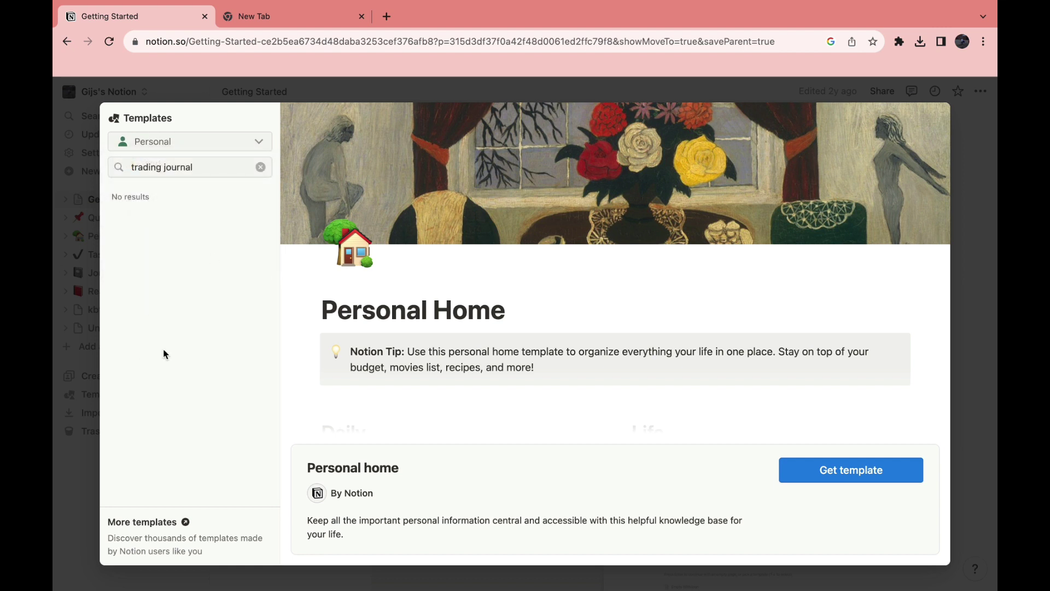
Search the online template gallery for trading journal templates
click(152, 526)
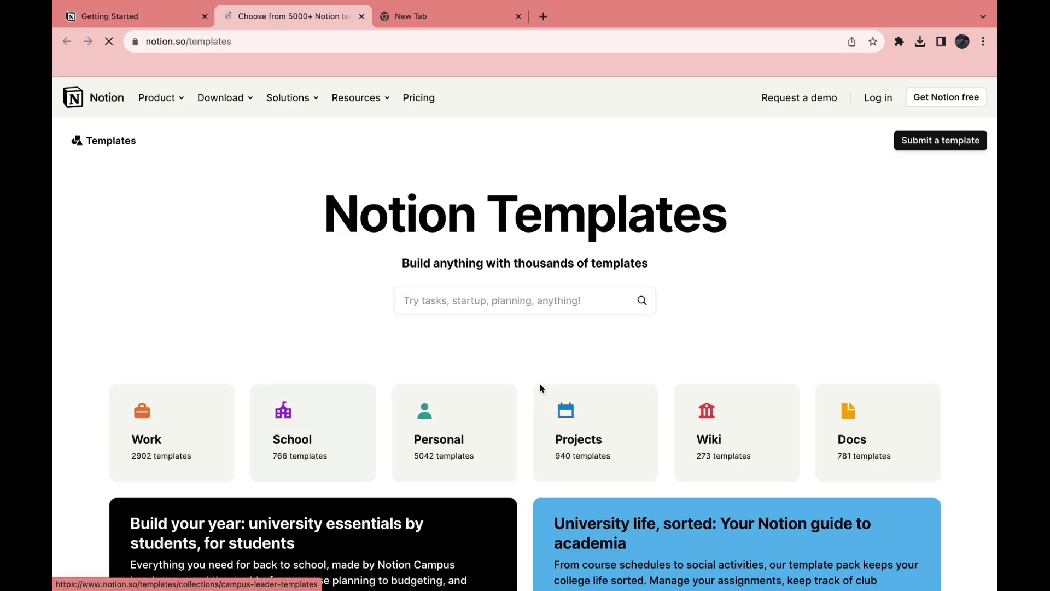
click(445, 293)
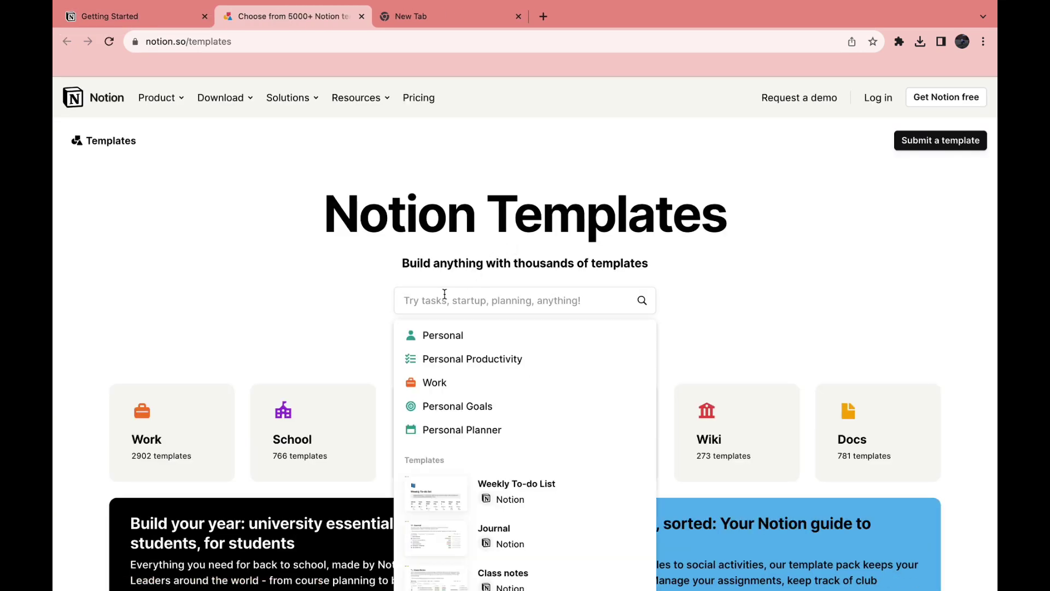
text(trading no)
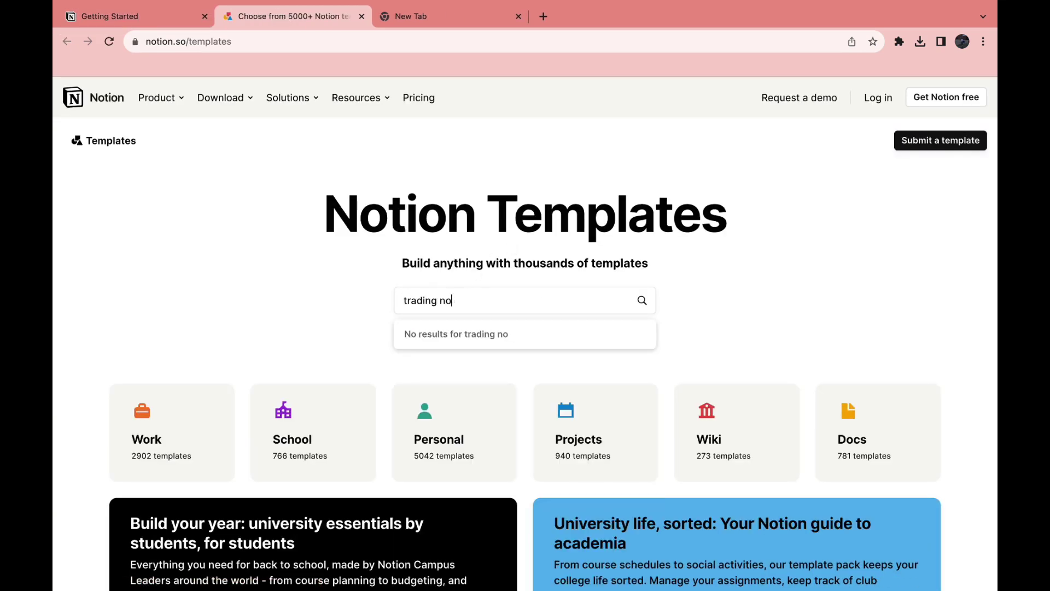
key(BackSpace)
key(BackSpace)
text(jour)
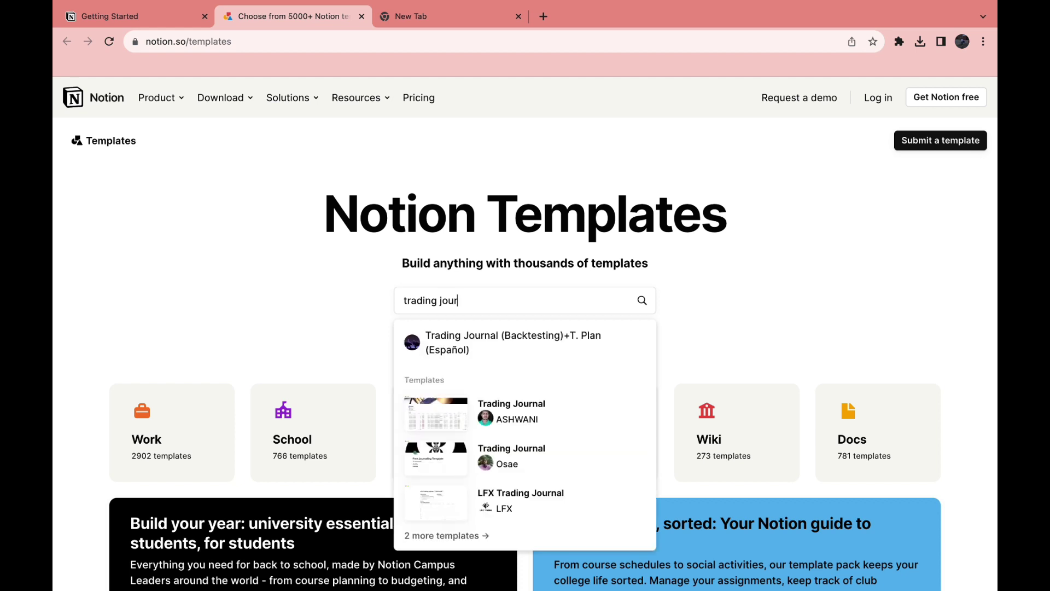
text(nal)
key(Return)
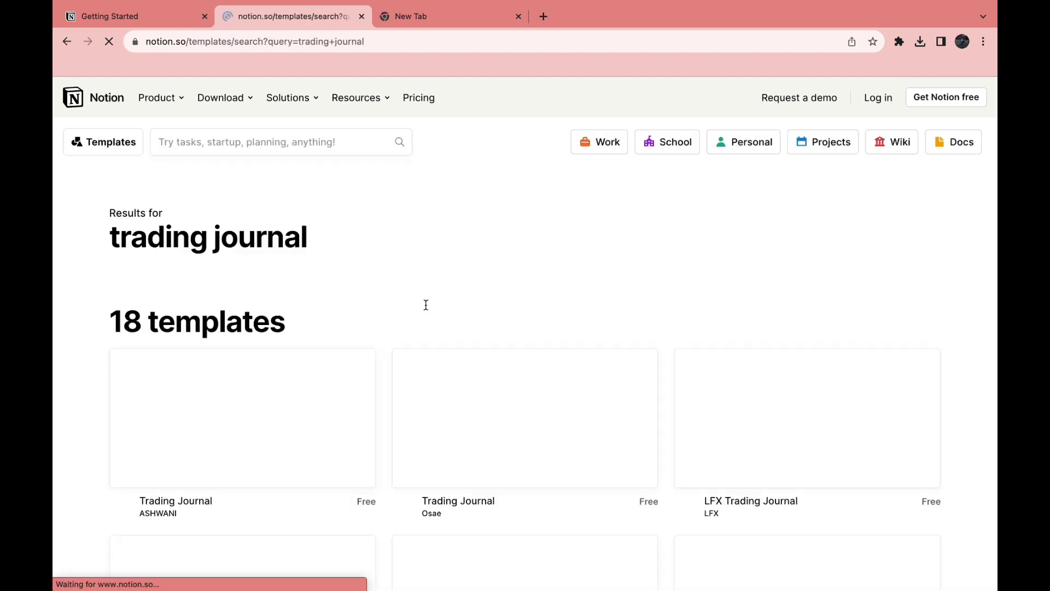
Scroll through the trading journal search results
scroll(99, 432, down, 1)
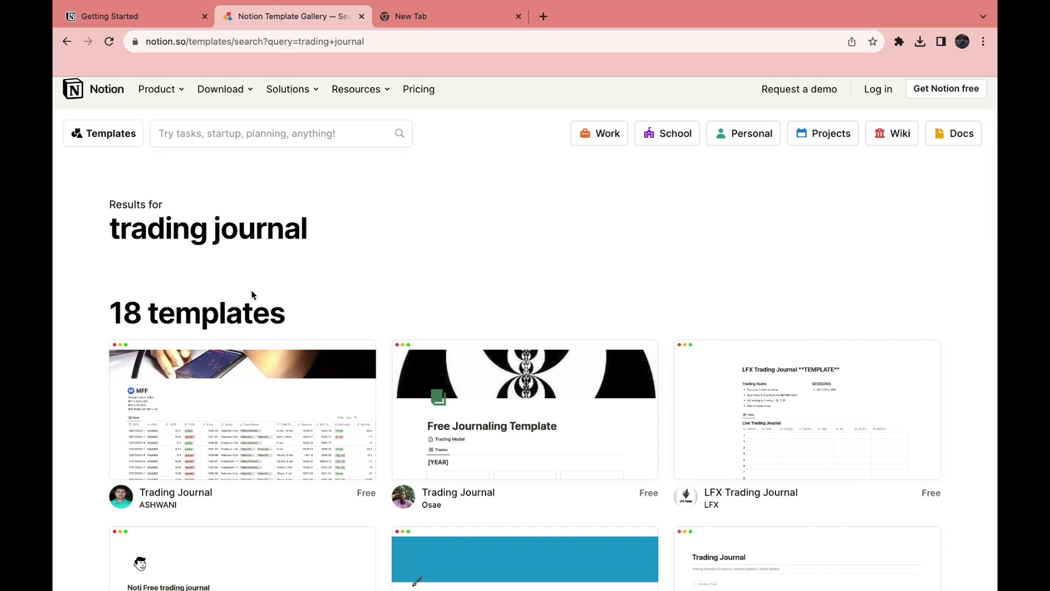
scroll(62, 431, down, 2)
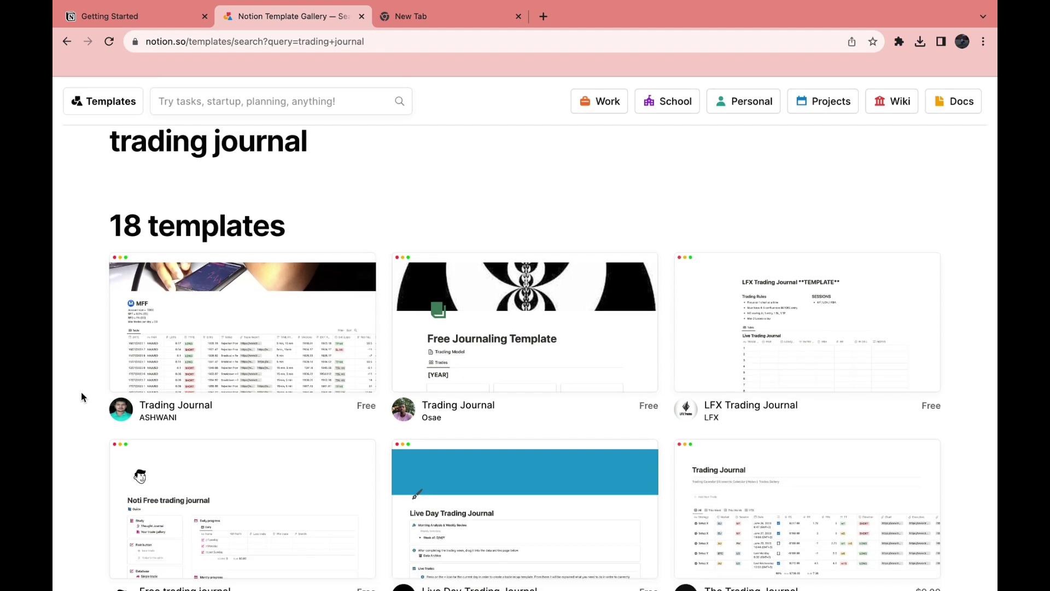
scroll(92, 419, down, 2)
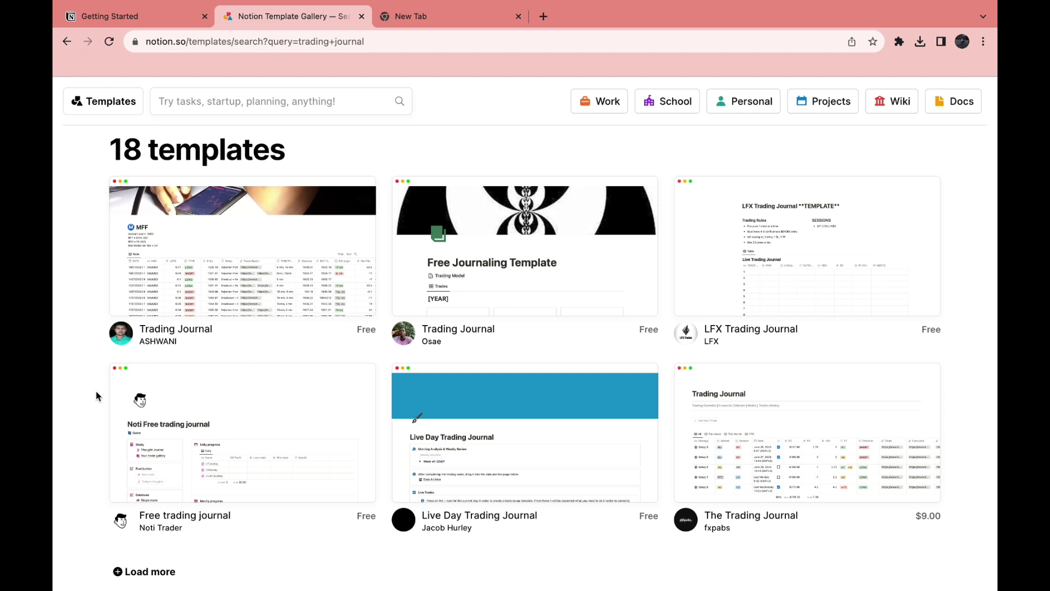
scroll(96, 390, up, 1)
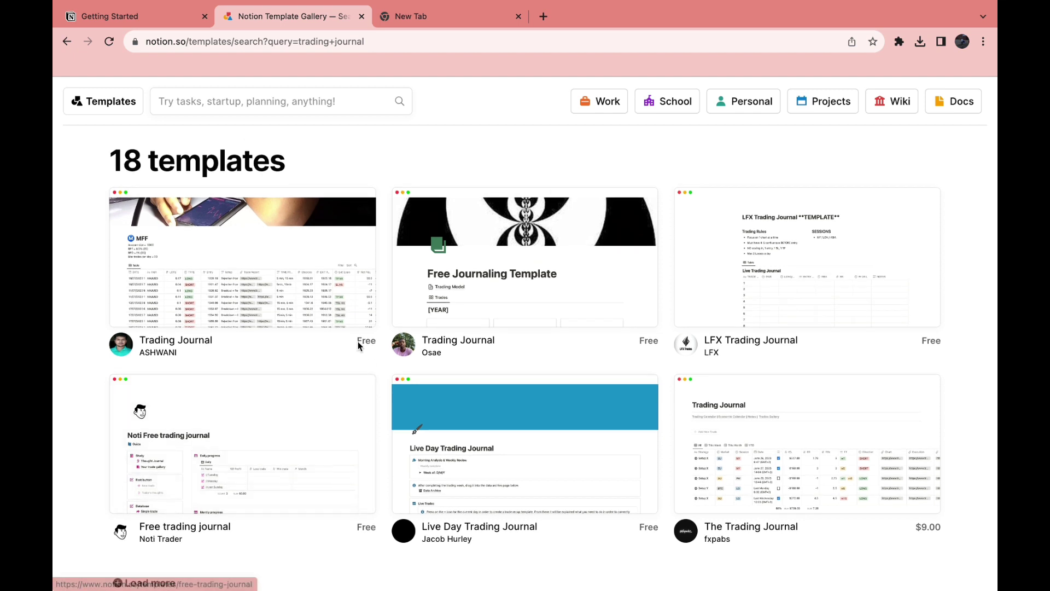
scroll(372, 343, down, 1)
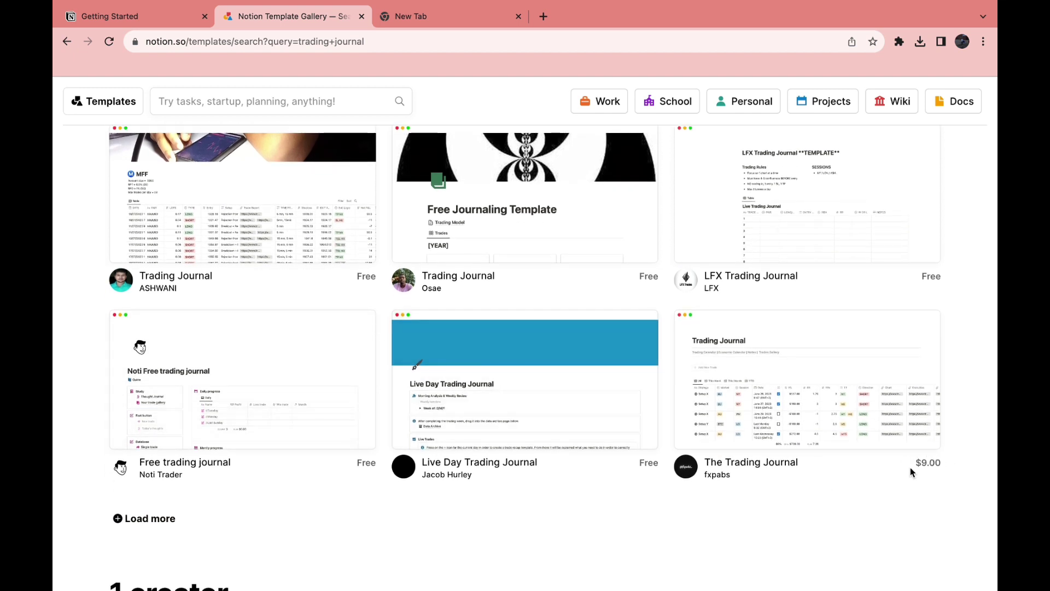
click(880, 500)
scroll(881, 499, down, 6)
scroll(882, 502, up, 4)
scroll(882, 501, up, 5)
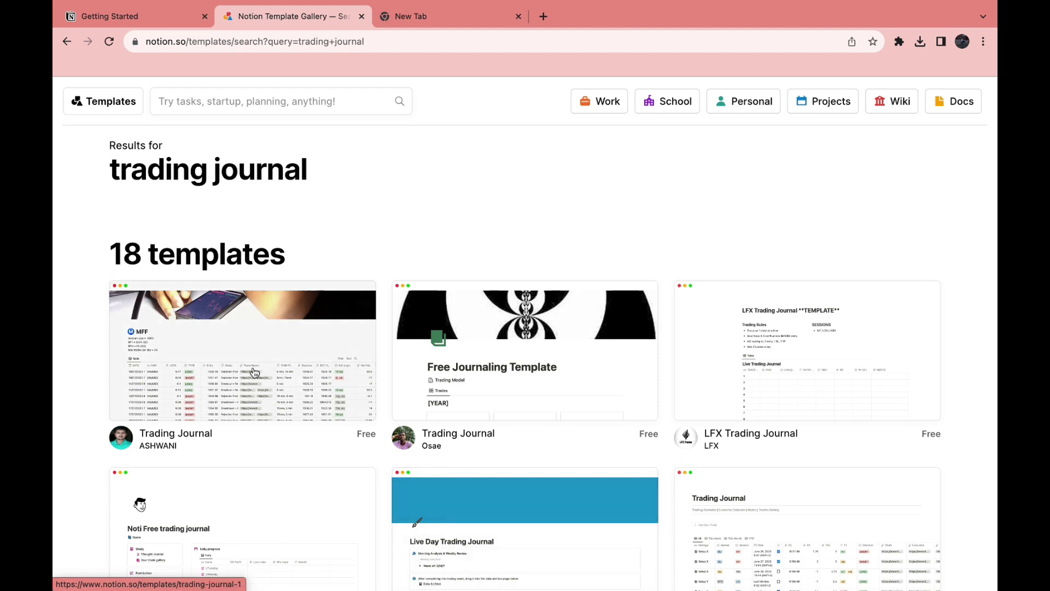
Preview the first Trading Journal template and duplicate it into the workspace as MFF PHASE 1
click(231, 371)
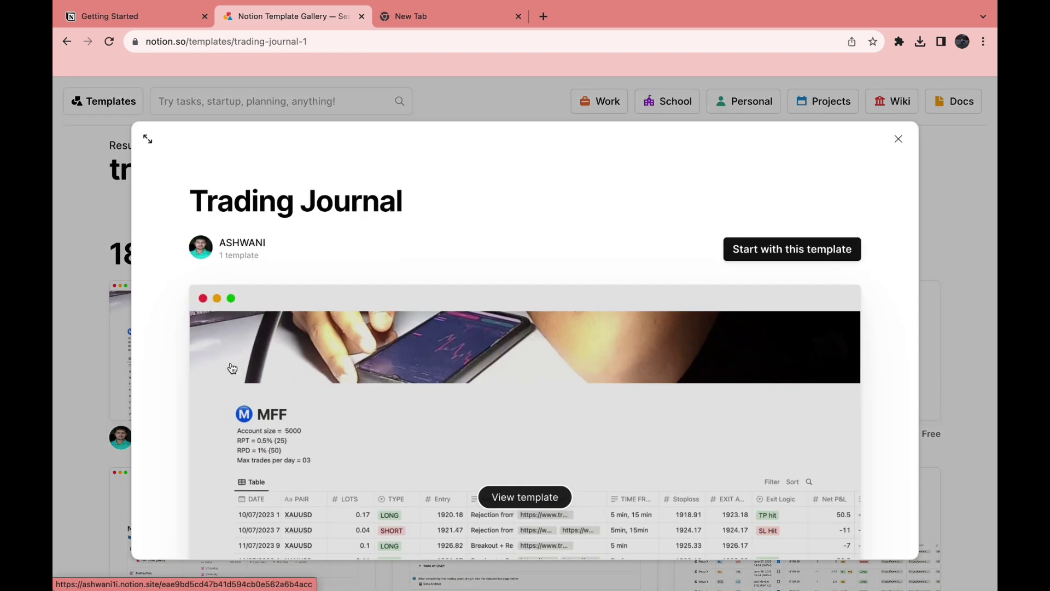
click(792, 251)
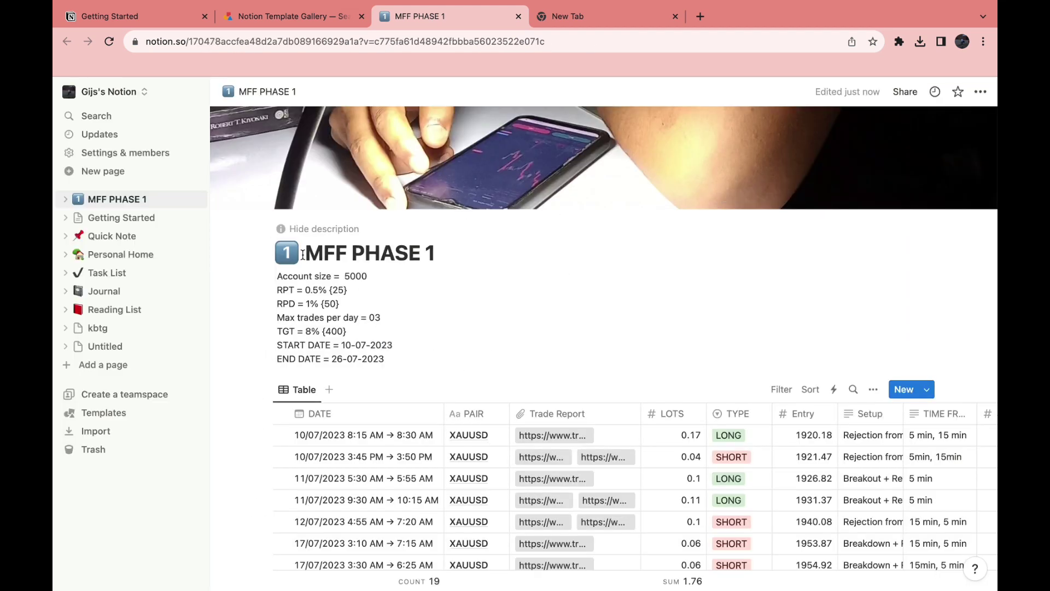
click(383, 277)
scroll(423, 357, down, 5)
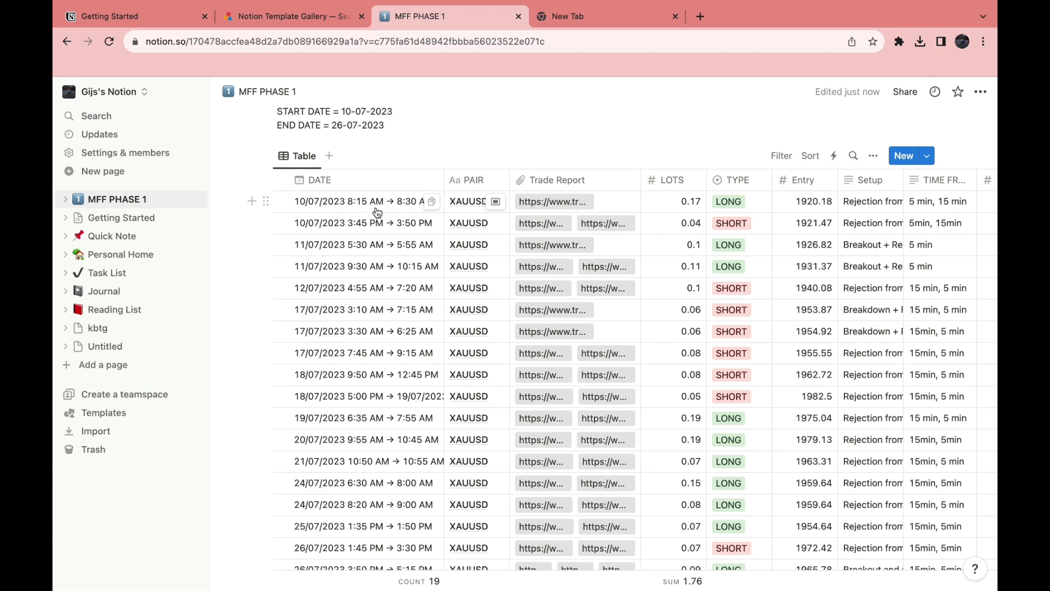
scroll(536, 114, up, 1)
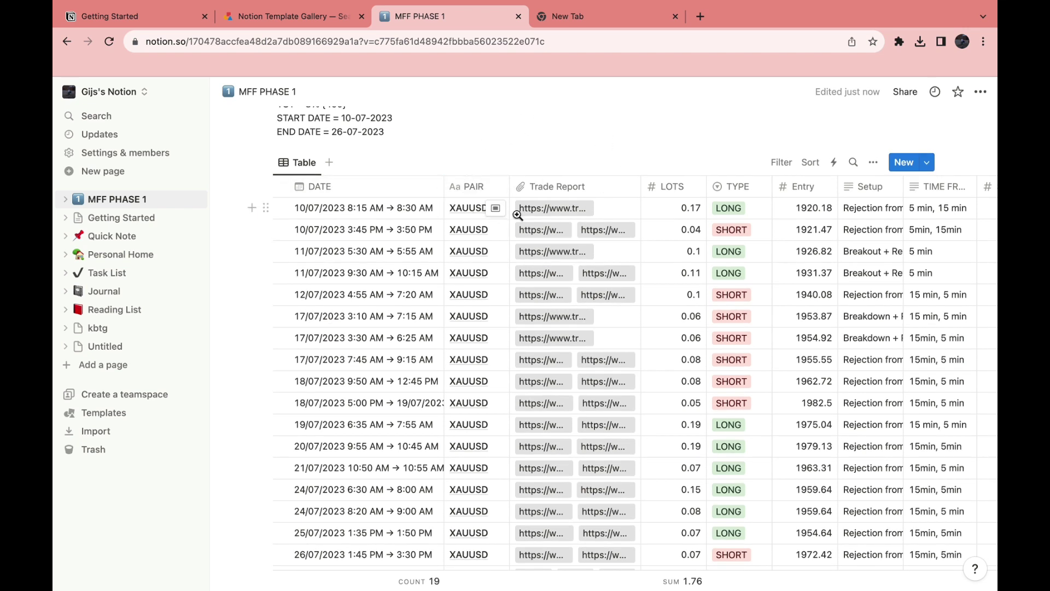
click(541, 214)
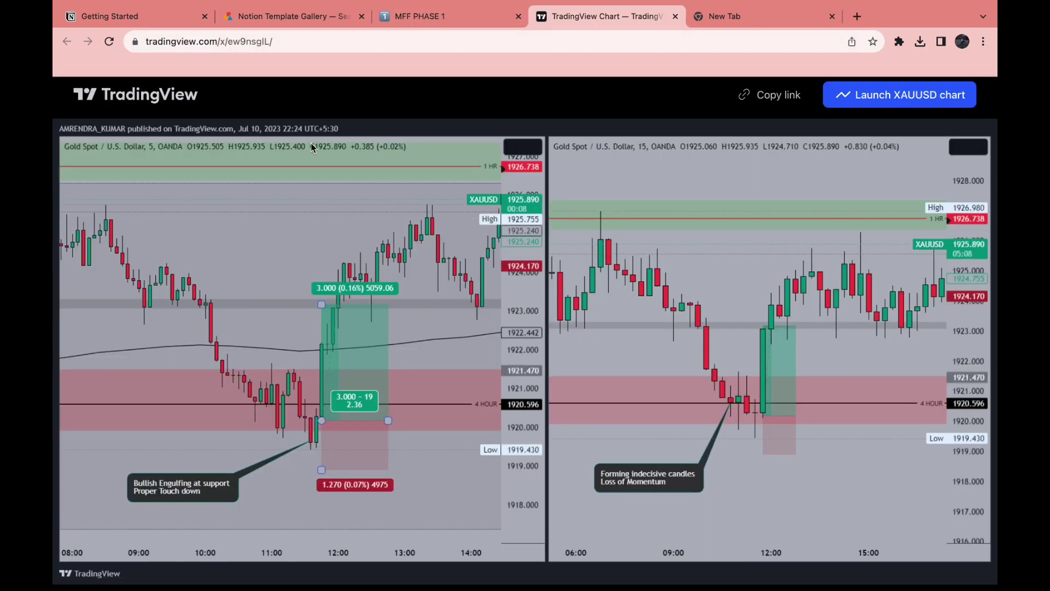
click(675, 16)
Scroll the trades table right to show the Exit Logic, Net P&L, ROI and RISK columns
scroll(667, 263, right, 3)
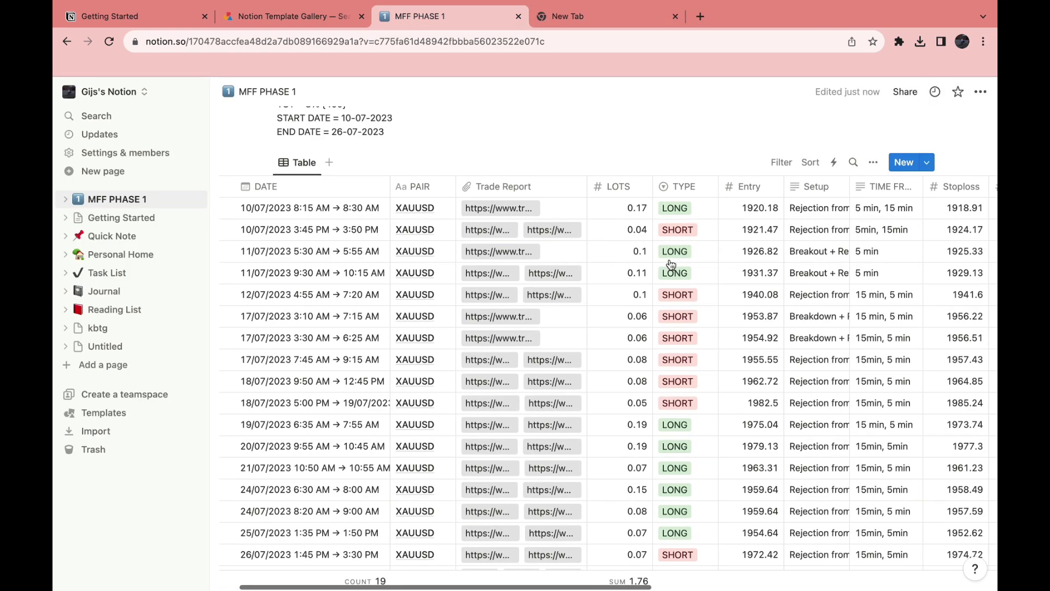
scroll(626, 201, right, 1)
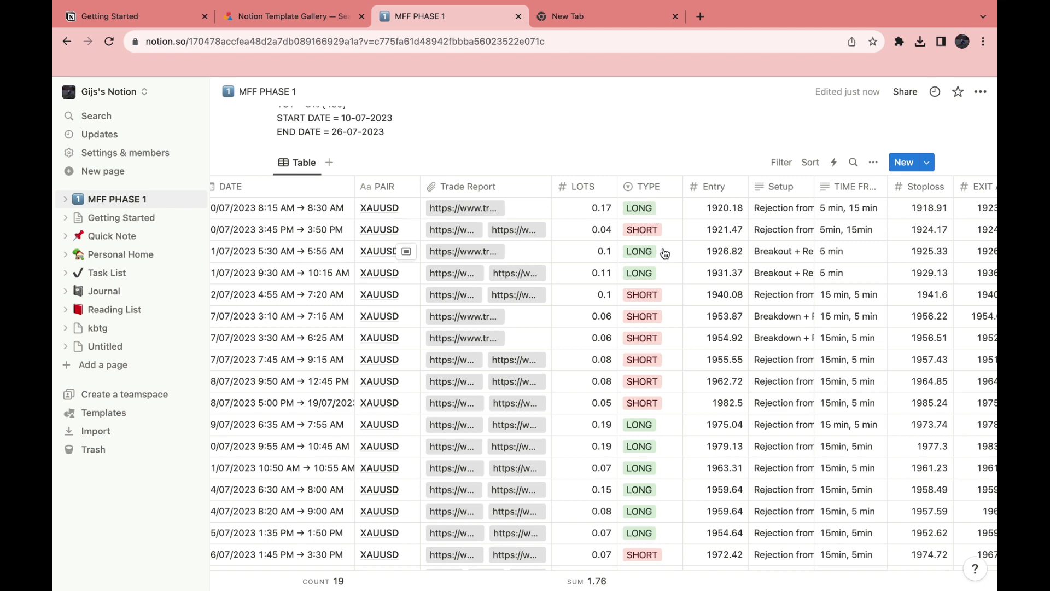
scroll(665, 252, right, 1)
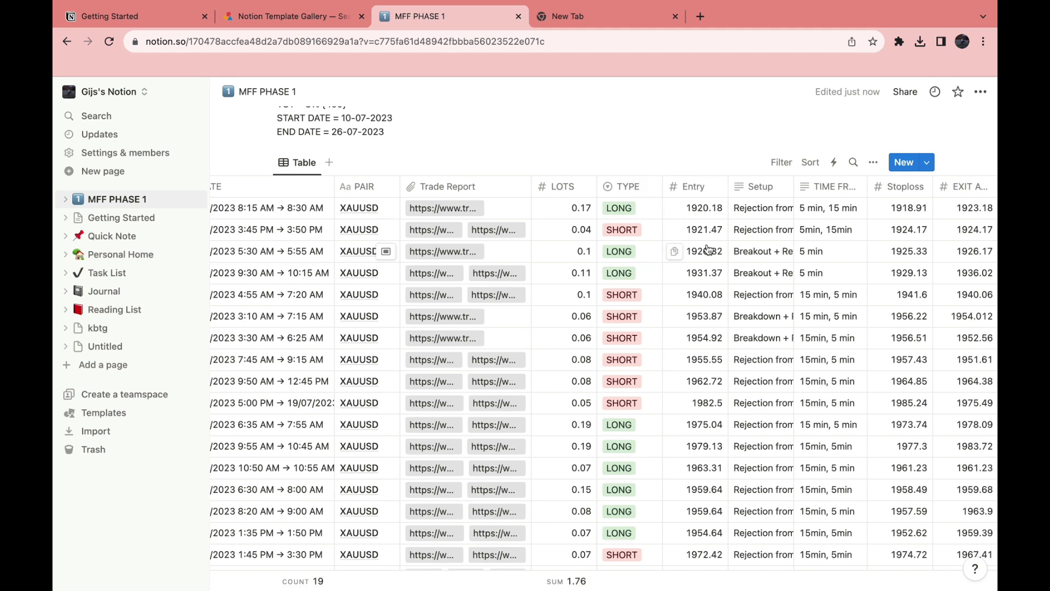
scroll(708, 250, right, 2)
scroll(739, 227, right, 3)
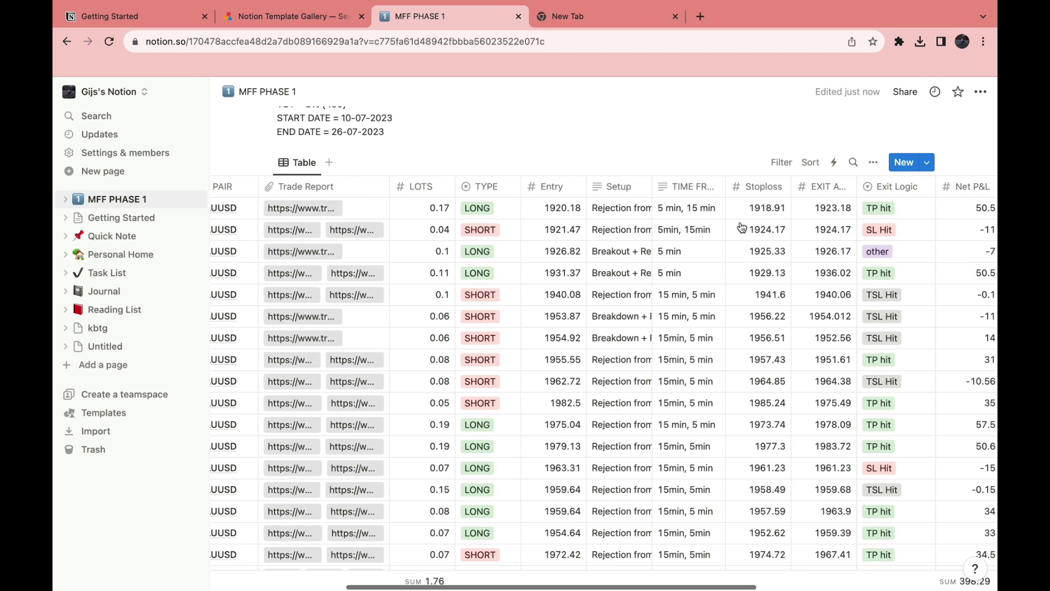
scroll(663, 206, right, 2)
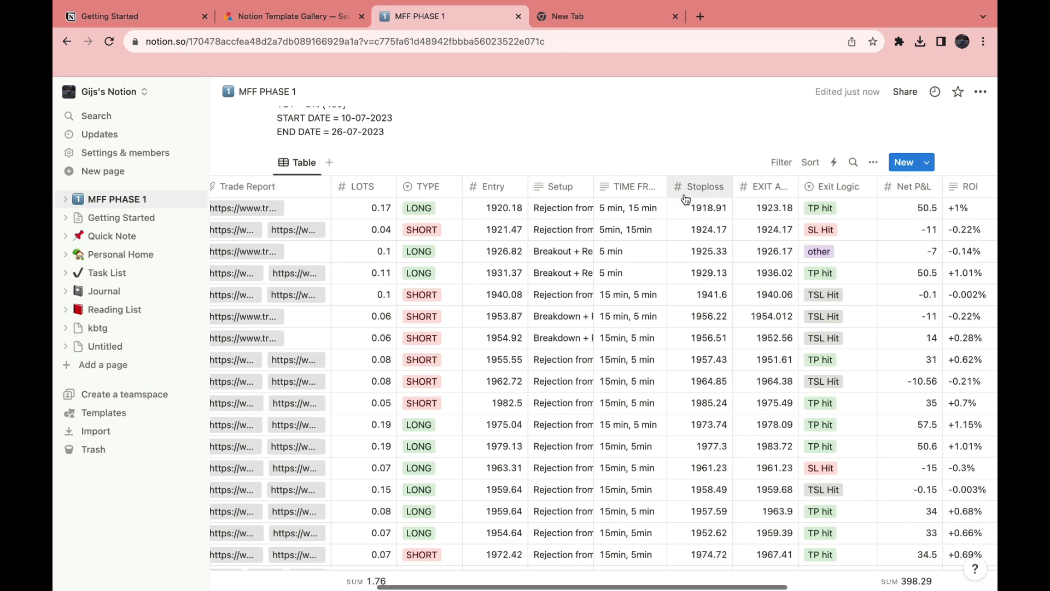
scroll(683, 200, right, 2)
scroll(688, 189, right, 3)
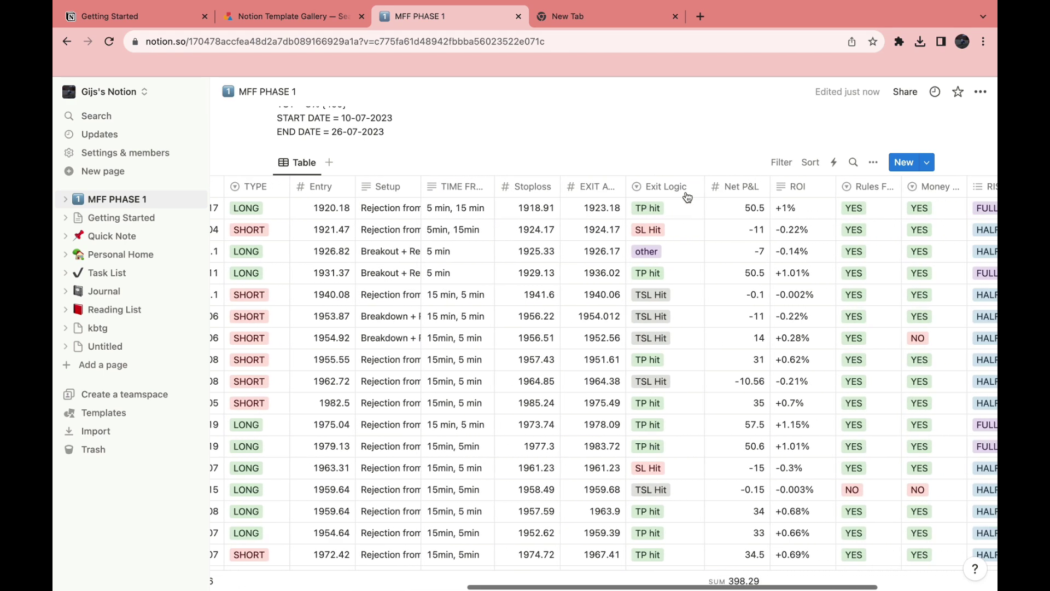
scroll(671, 245, right, 2)
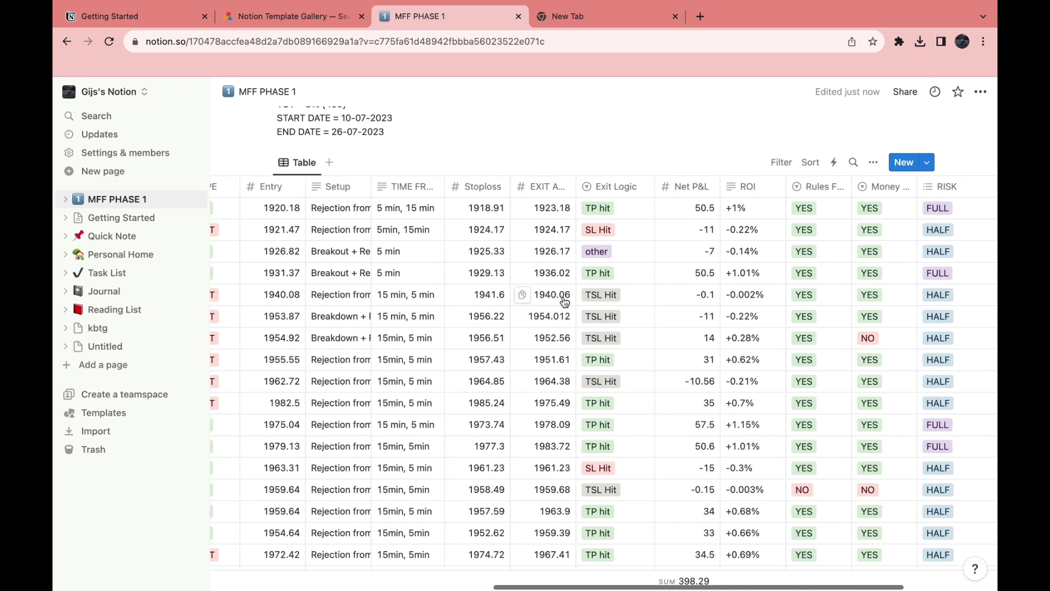
Clear the Exit Logic value of the 1953.87 trade
click(607, 319)
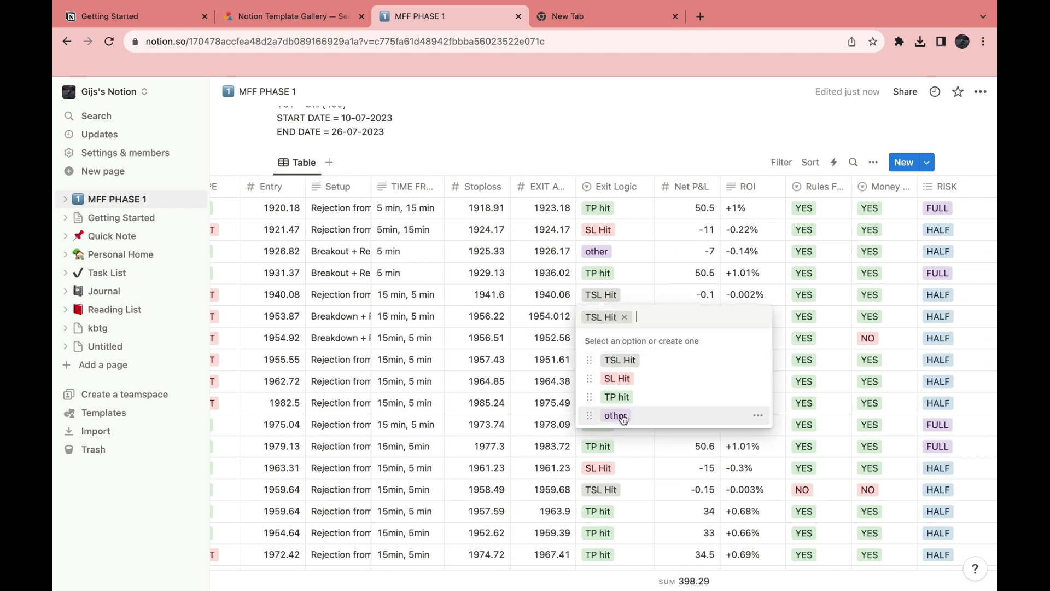
key(Escape)
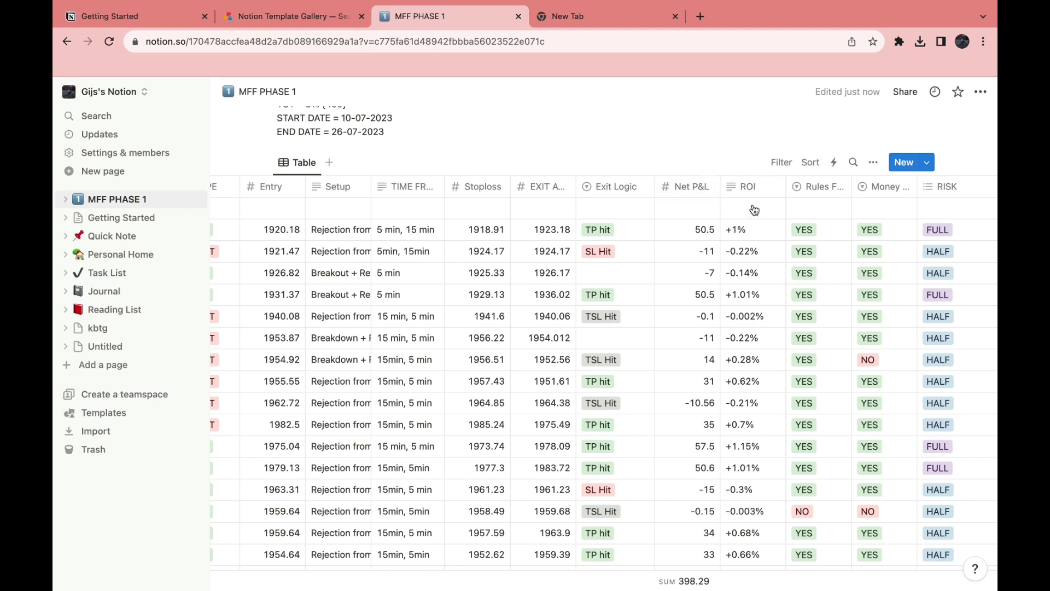
scroll(757, 199, right, 4)
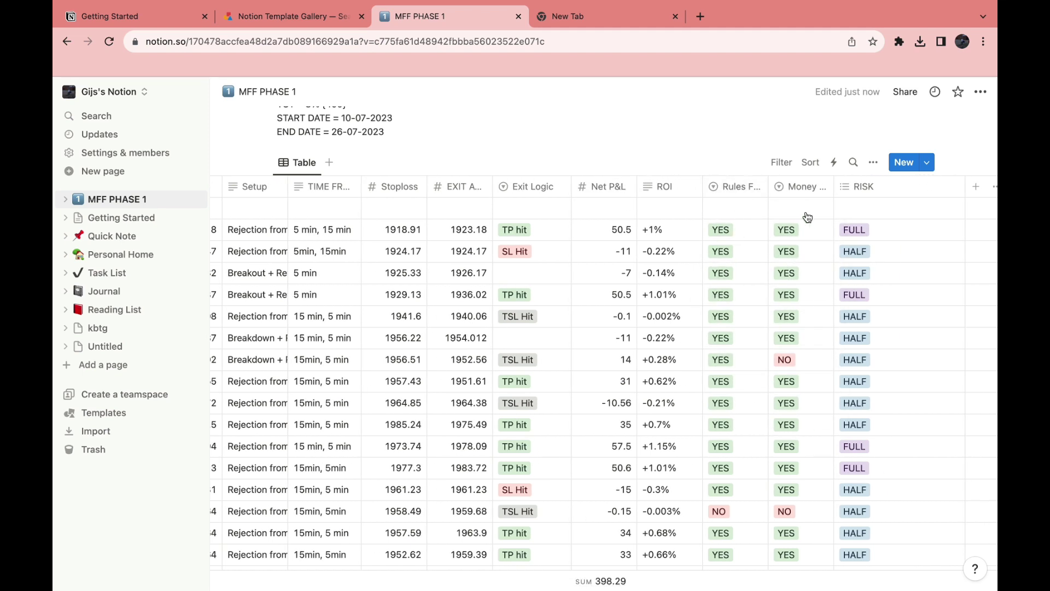
Check the Money Management column options and the first trade's RISK choices, leaving them unchanged
click(802, 188)
click(800, 184)
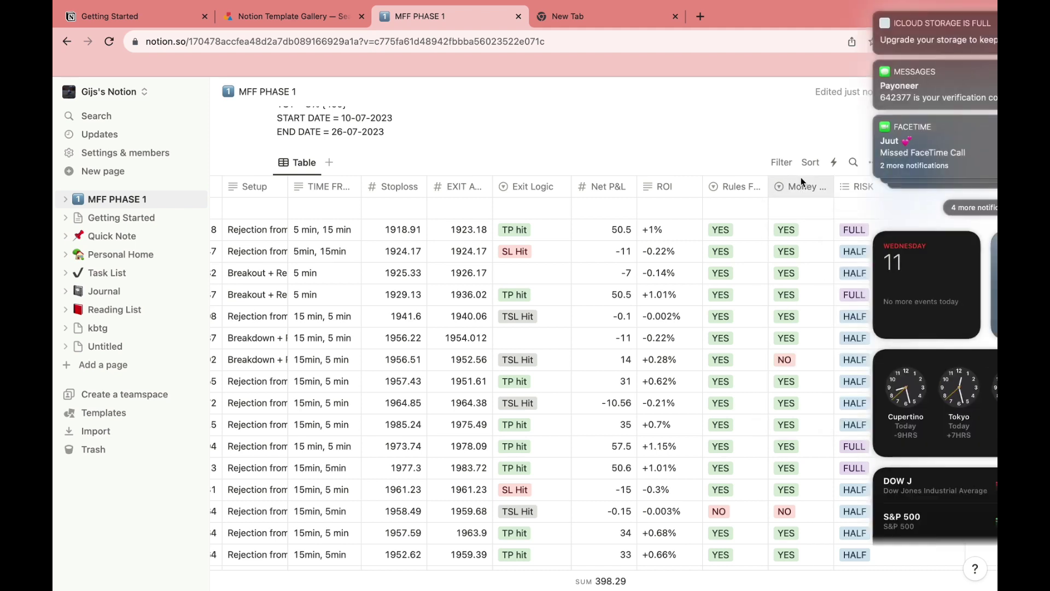
scroll(785, 246, right, 3)
click(782, 239)
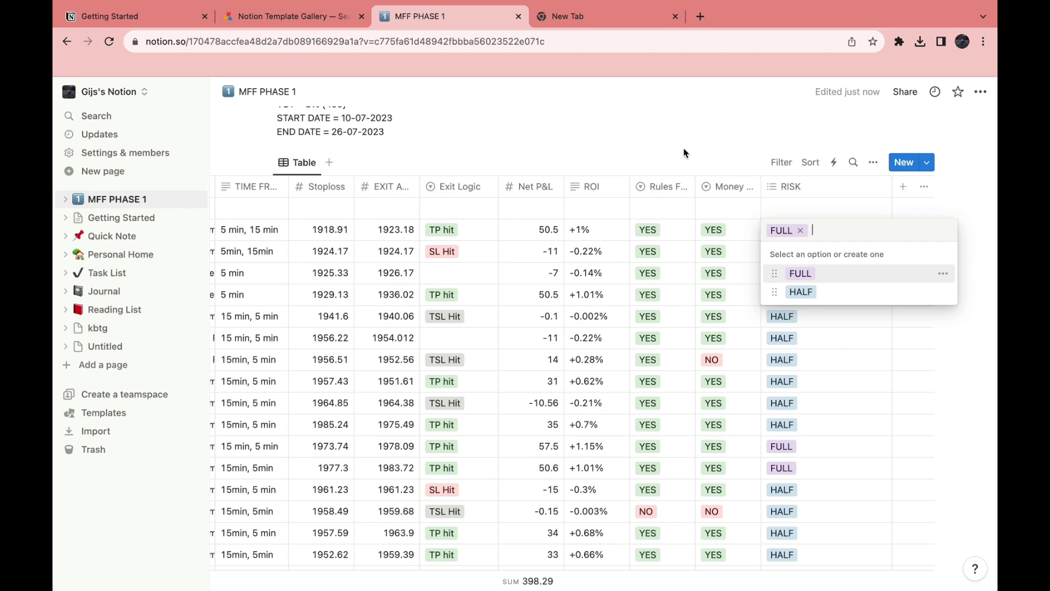
key(Escape)
scroll(469, 213, left, 5)
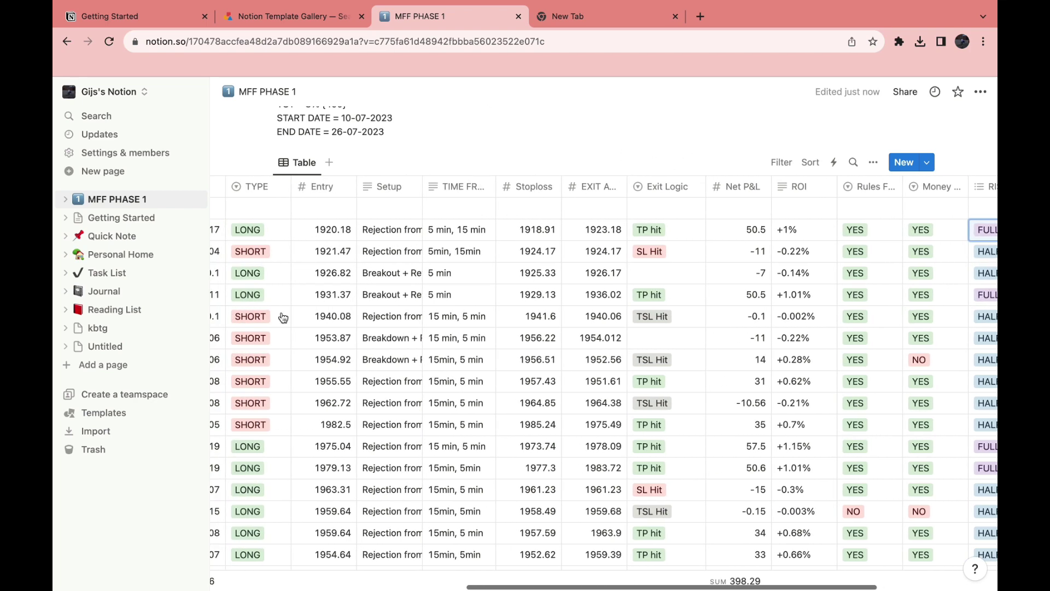
scroll(392, 328, left, 8)
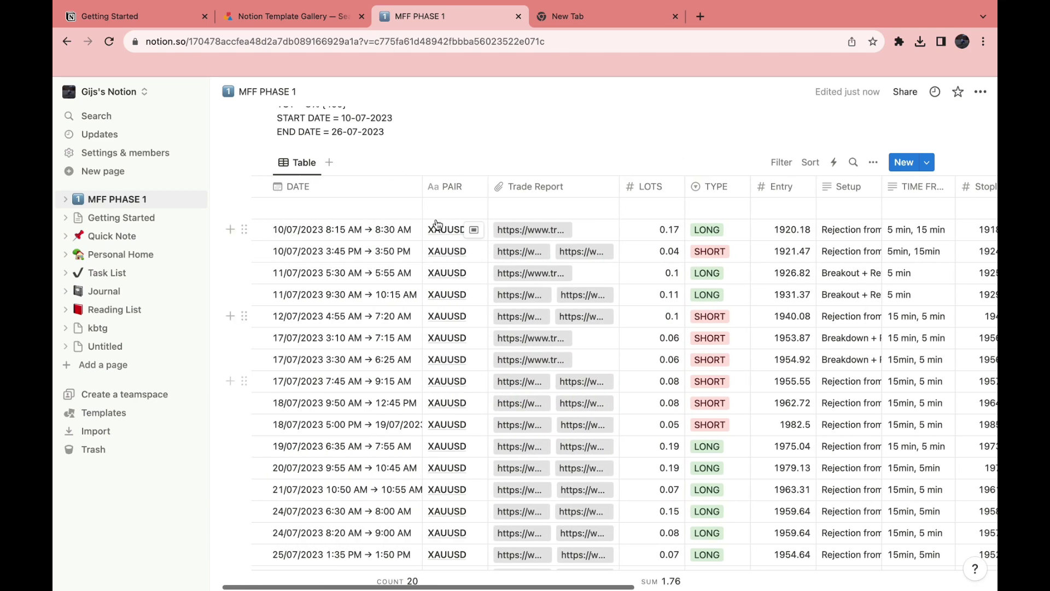
scroll(347, 365, down, 4)
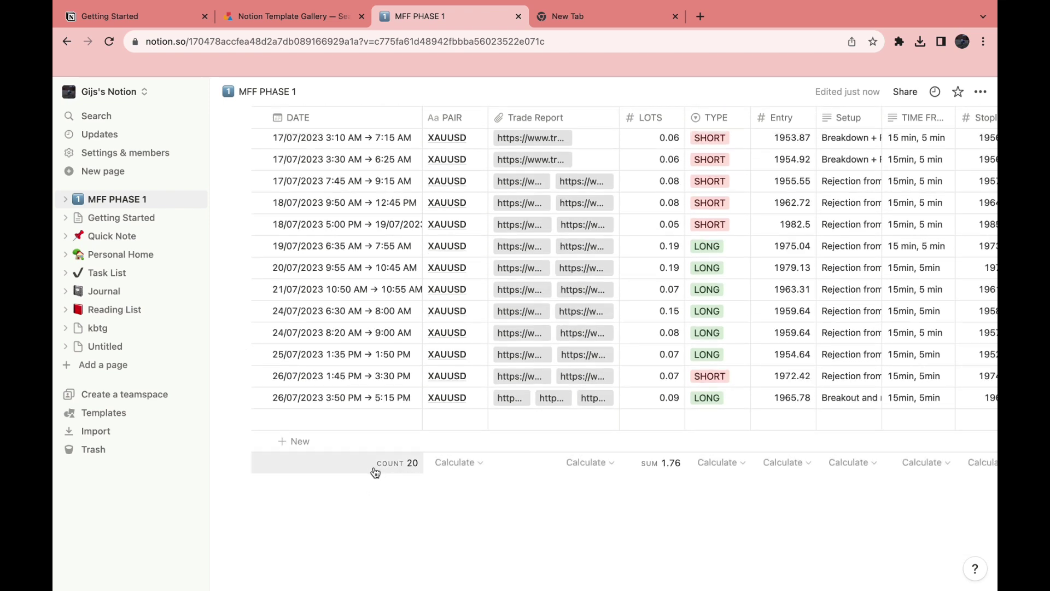
scroll(406, 523, right, 6)
scroll(406, 526, right, 8)
scroll(492, 499, up, 5)
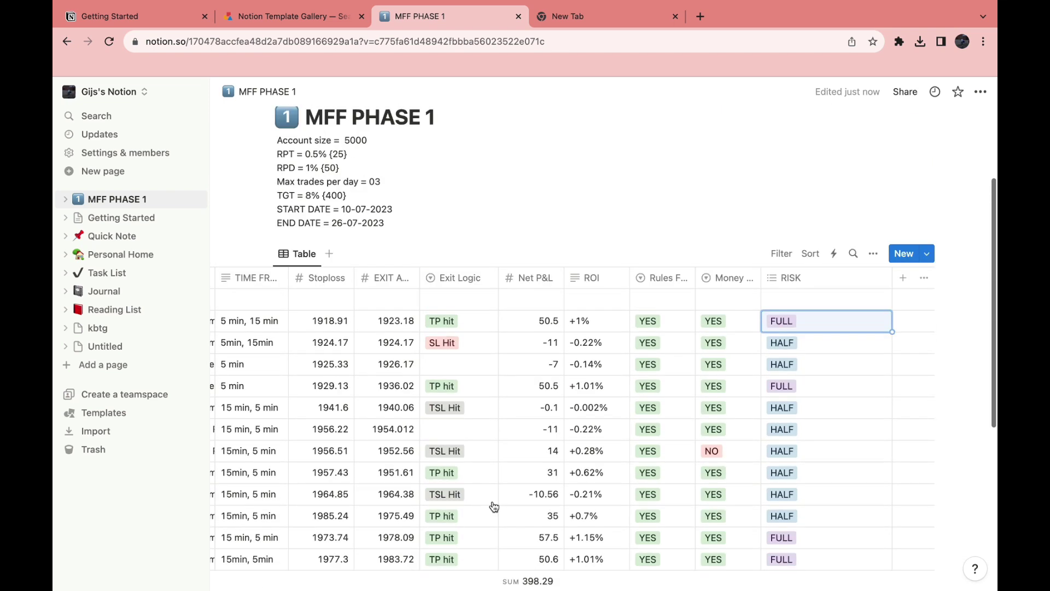
scroll(490, 500, down, 5)
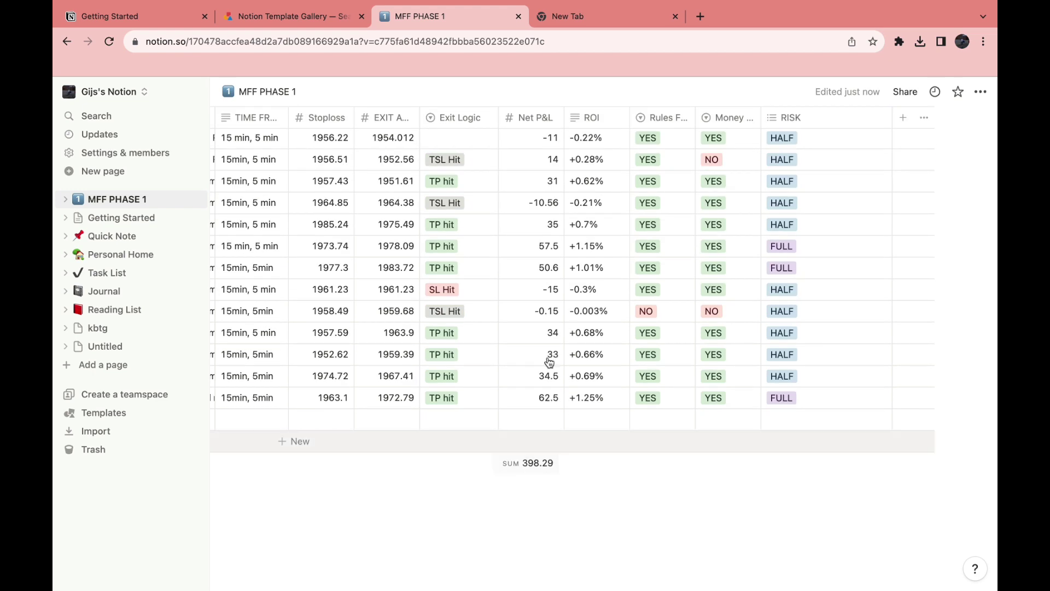
scroll(544, 347, up, 2)
scroll(544, 345, up, 5)
scroll(529, 363, down, 6)
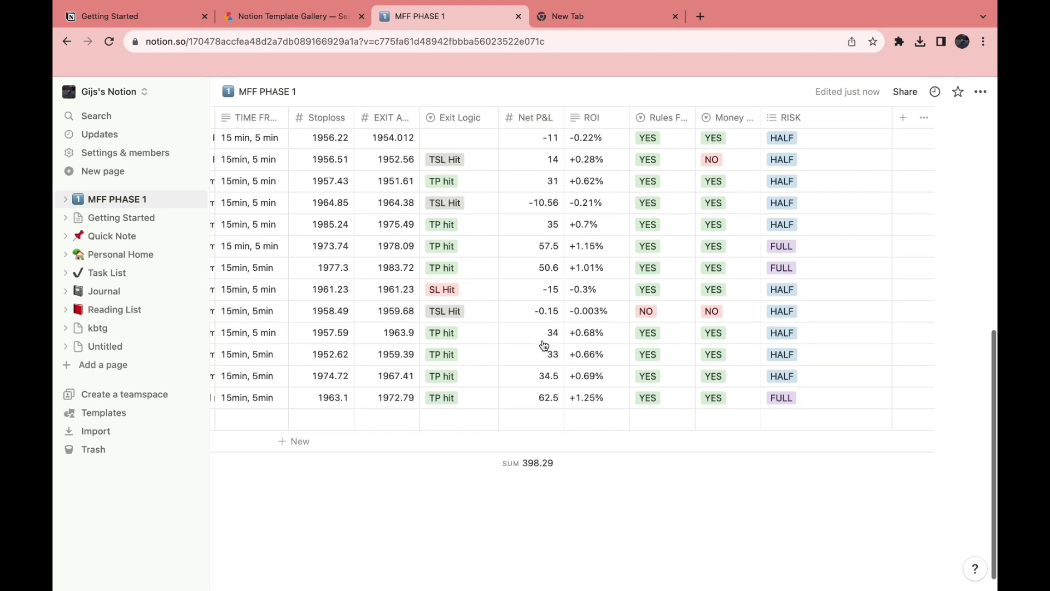
scroll(464, 501, left, 8)
Add a new blank trade row to the MFF PHASE 1 table with the New button
scroll(458, 498, left, 1)
scroll(445, 499, up, 2)
scroll(445, 499, down, 2)
scroll(396, 512, up, 5)
scroll(395, 512, left, 5)
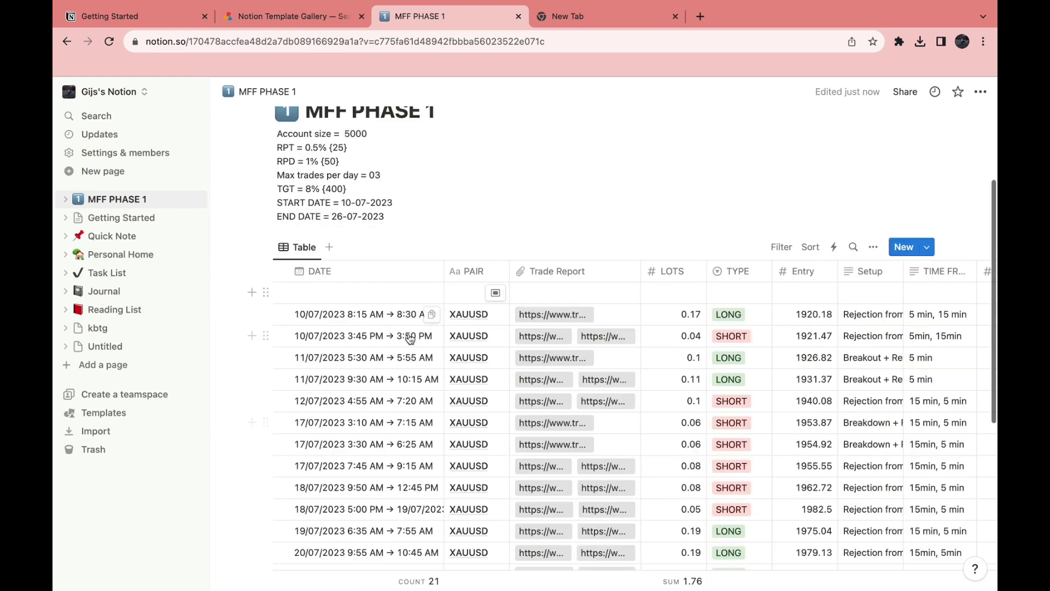
click(905, 246)
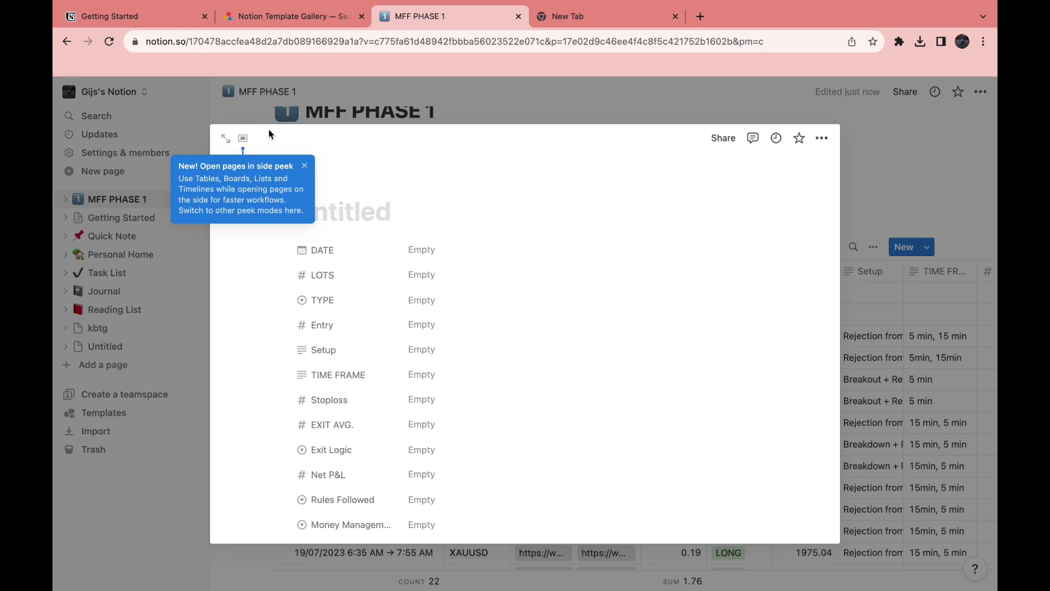
Replace the empty trade with a fresh entry and set its DATE to 11/10/2023
click(300, 120)
click(905, 247)
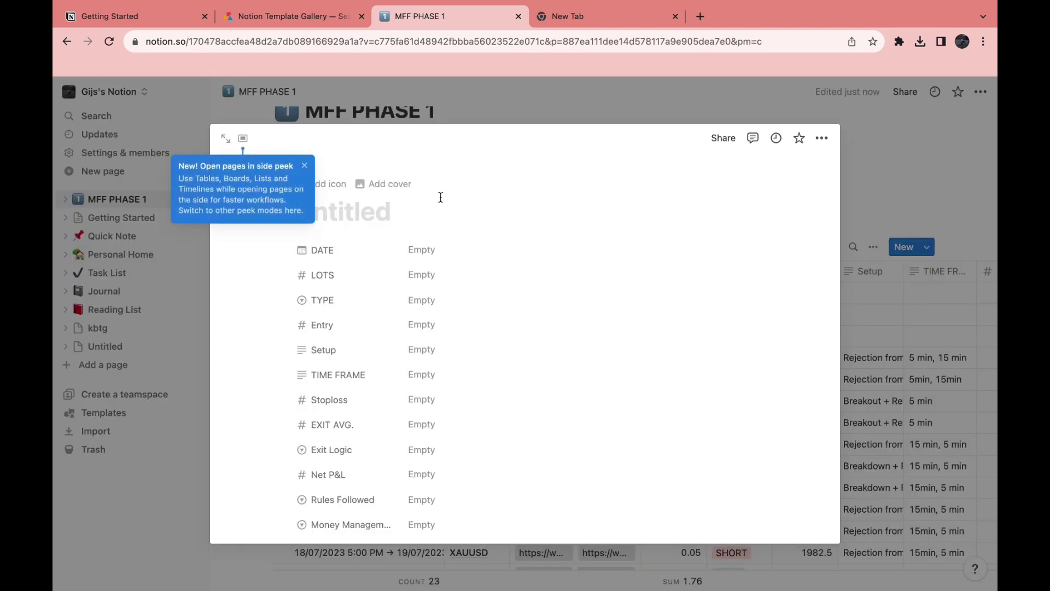
text(T)
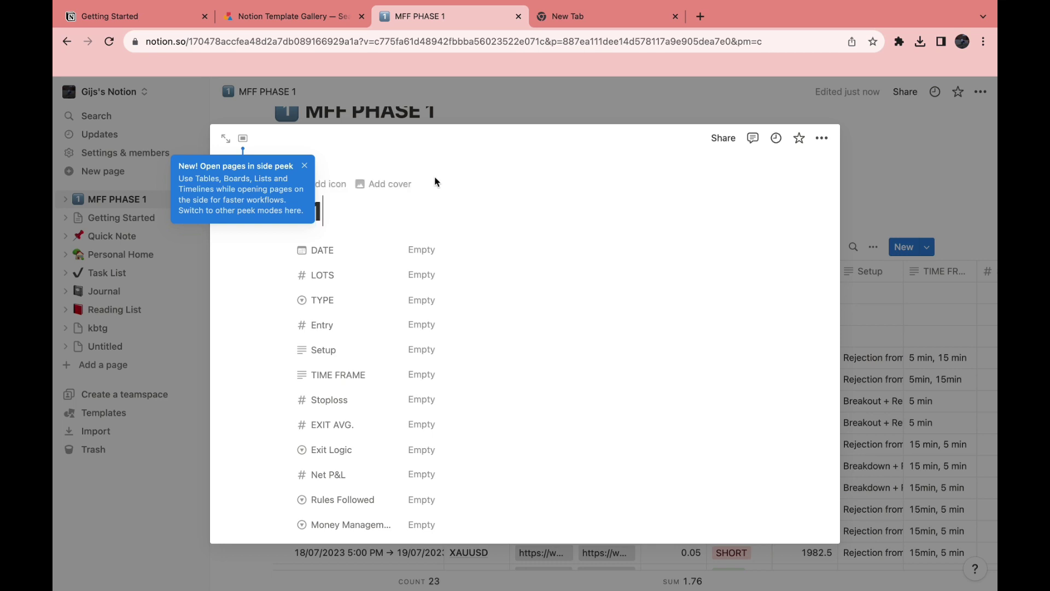
click(304, 165)
click(445, 251)
click(491, 330)
click(466, 277)
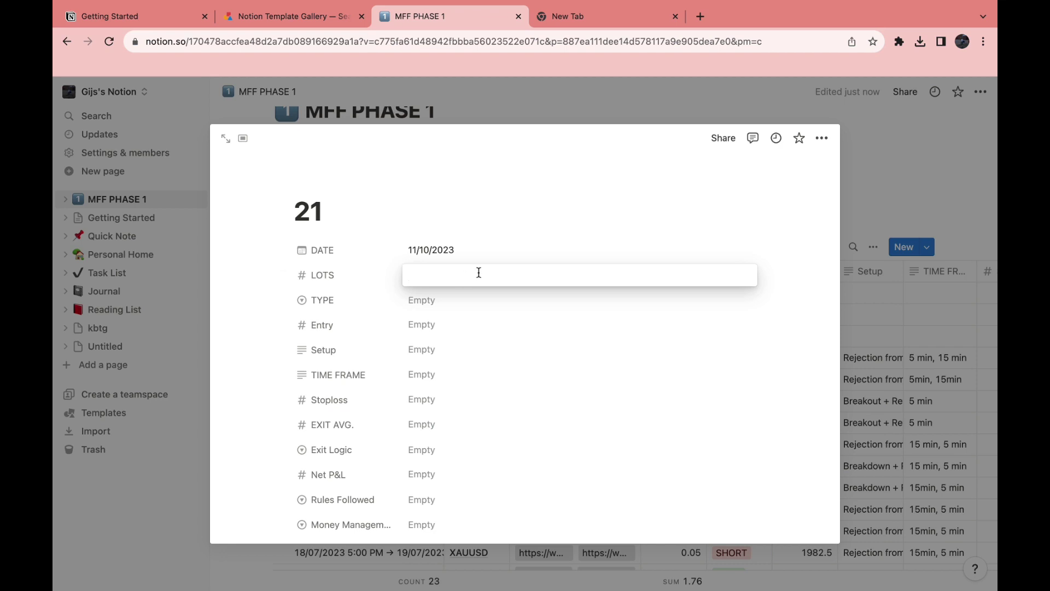
Set TYPE SHORT, Entry 10, 2 lots, 5 minutes time frame, Stoploss 12 and EXIT AVG. 8
click(429, 301)
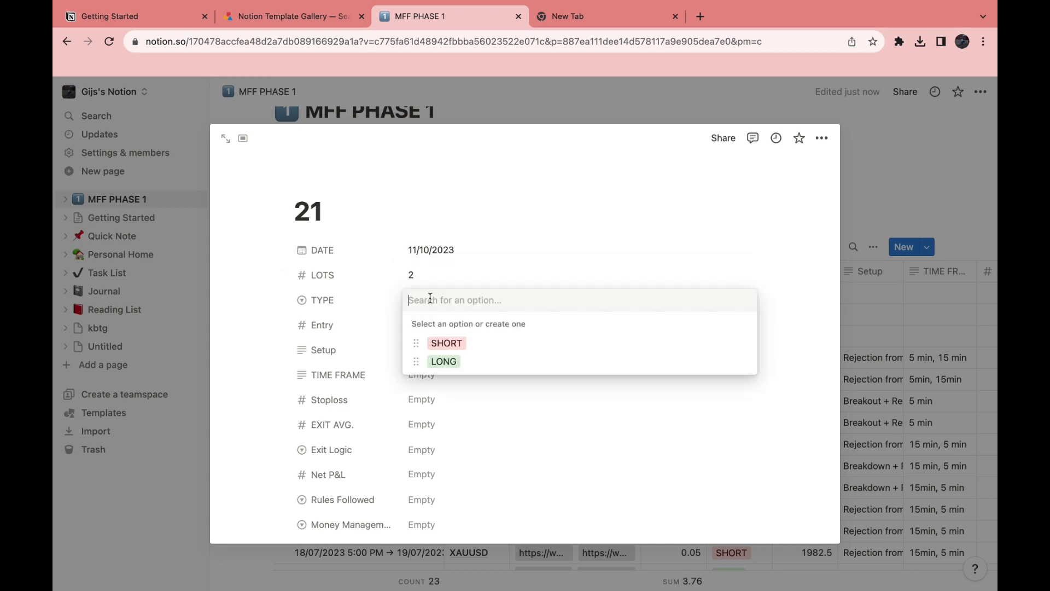
key(Return)
key(Tab)
text(10)
key(Tab)
text(2)
key(Tab)
text(5 minutes)
key(Tab)
text(12)
key(Tab)
text(8)
Set Exit Logic to TP hit, Net P&L 20, Money Management YES and ROI 20
key(Tab)
click(422, 474)
text(20)
click(430, 526)
key(Return)
key(Tab)
text(20)
Attach an image as the Trade Report and set RISK to FULL
click(421, 375)
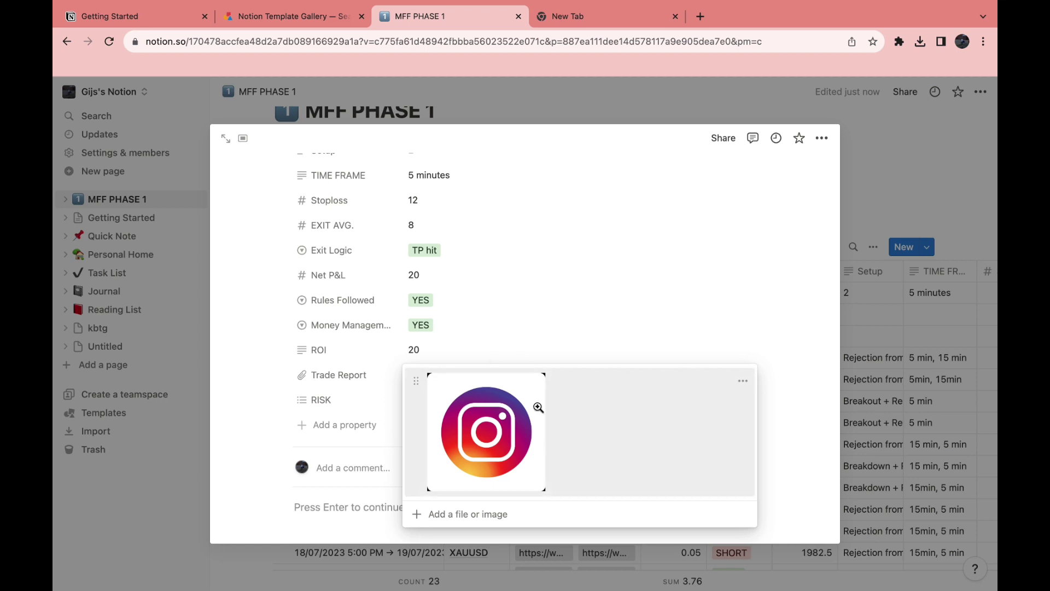
click(618, 359)
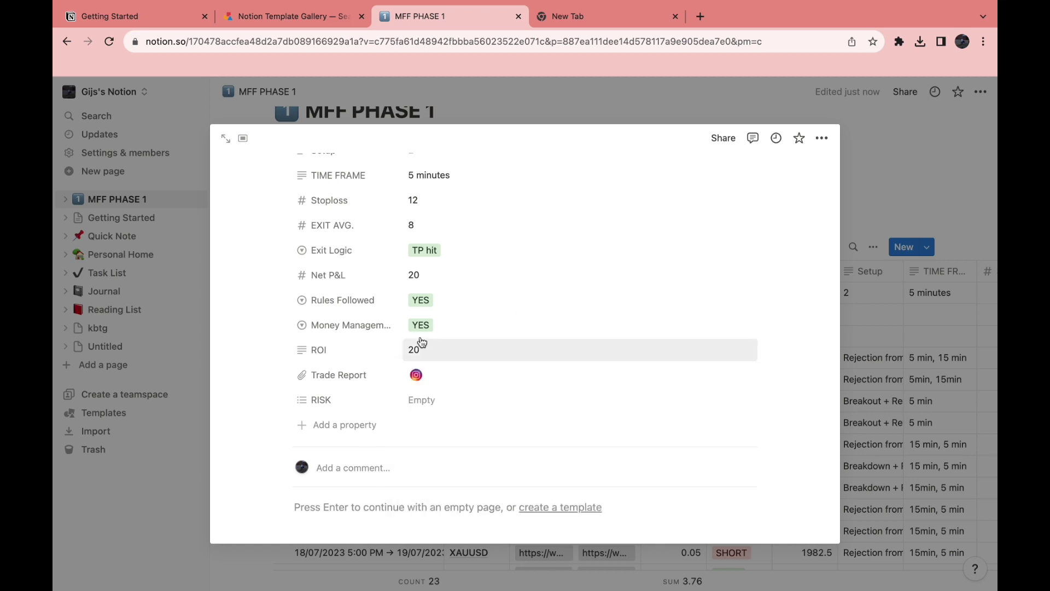
click(442, 407)
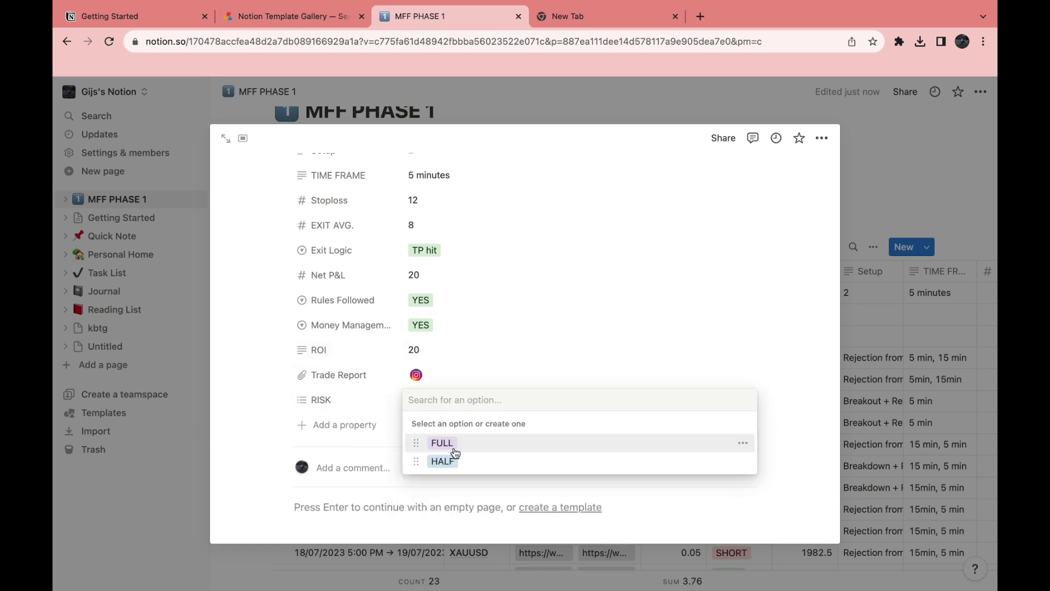
click(446, 445)
click(268, 445)
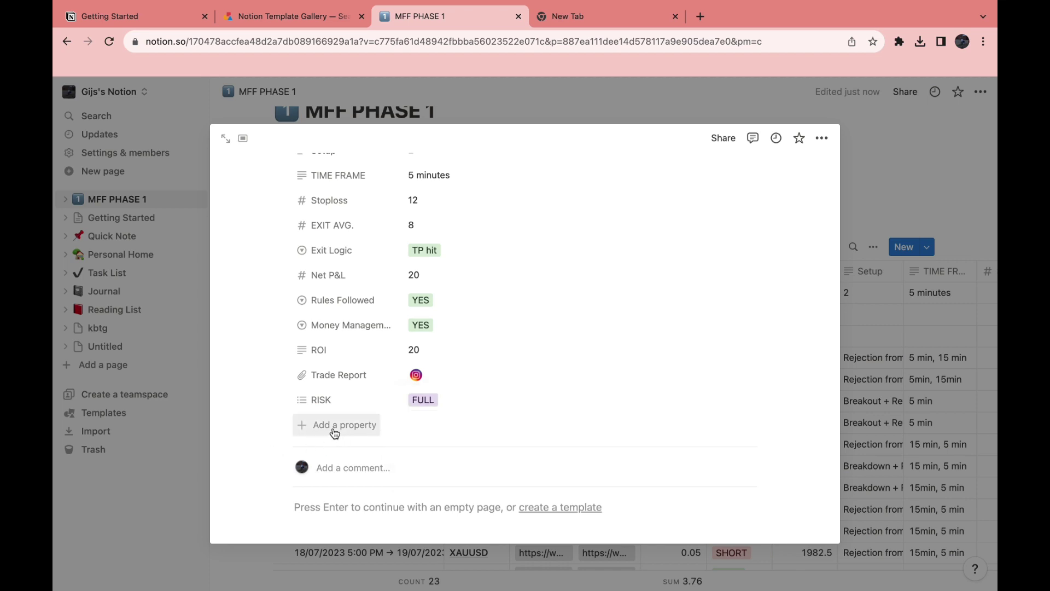
click(314, 426)
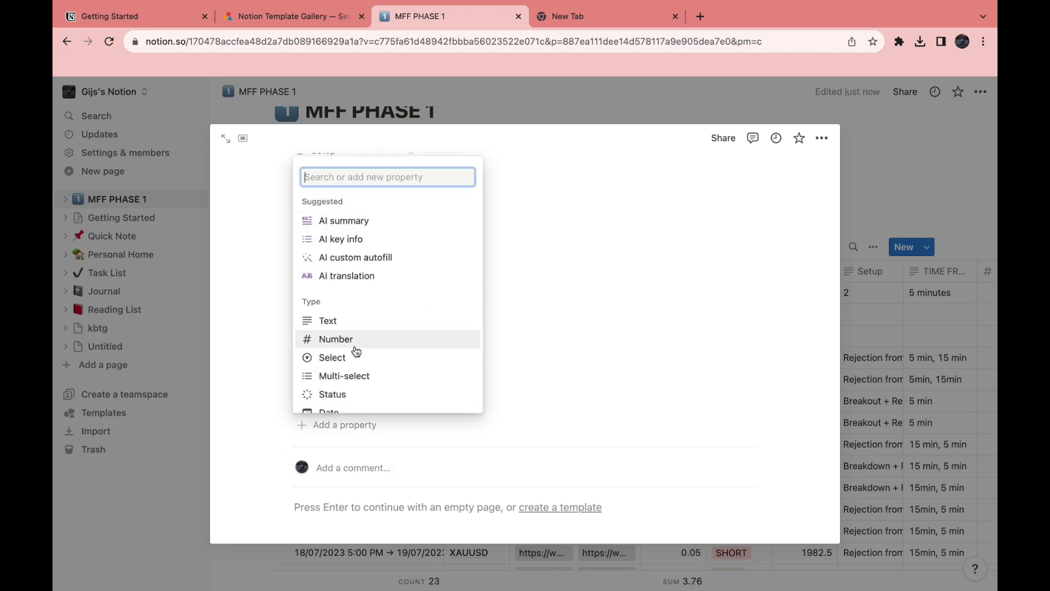
Turn on Include time for trade 21's date so it reads 11/10/2023 12:00 AM
scroll(365, 322, down, 1)
key(Escape)
key(Escape)
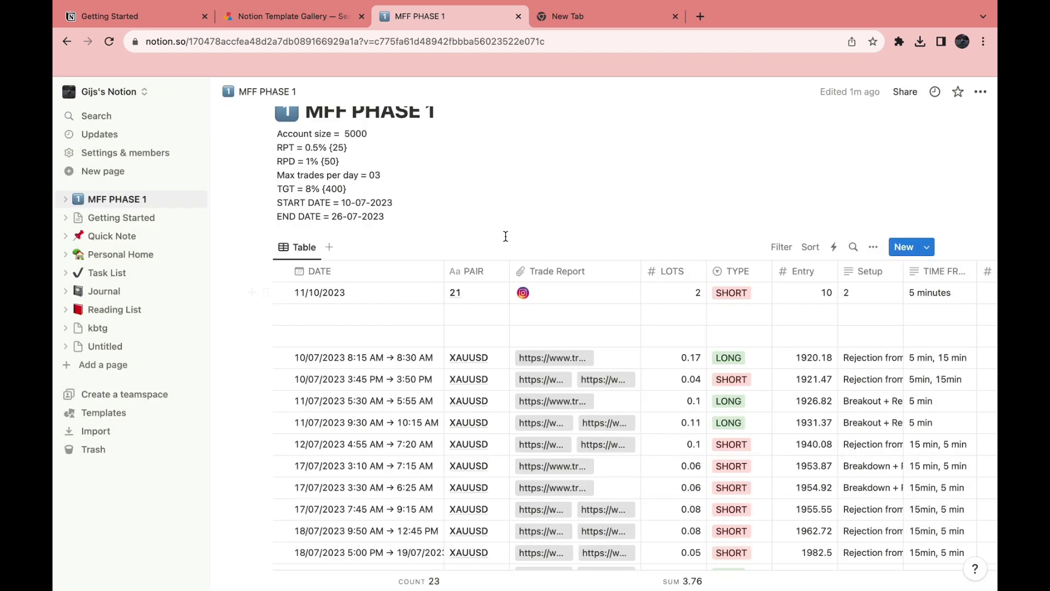
click(346, 295)
key(Escape)
key(Escape)
click(351, 301)
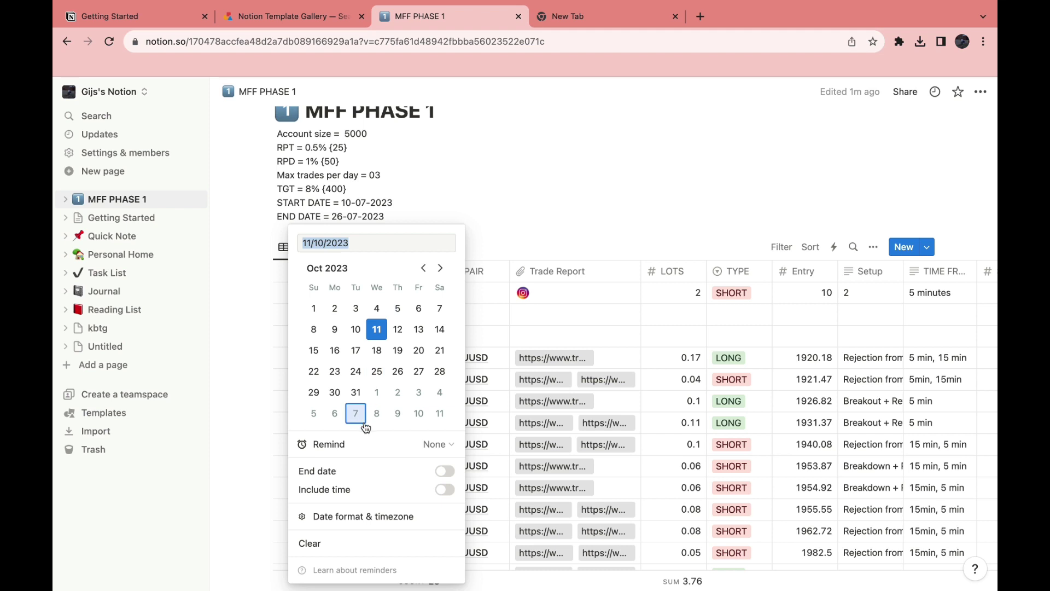
click(444, 489)
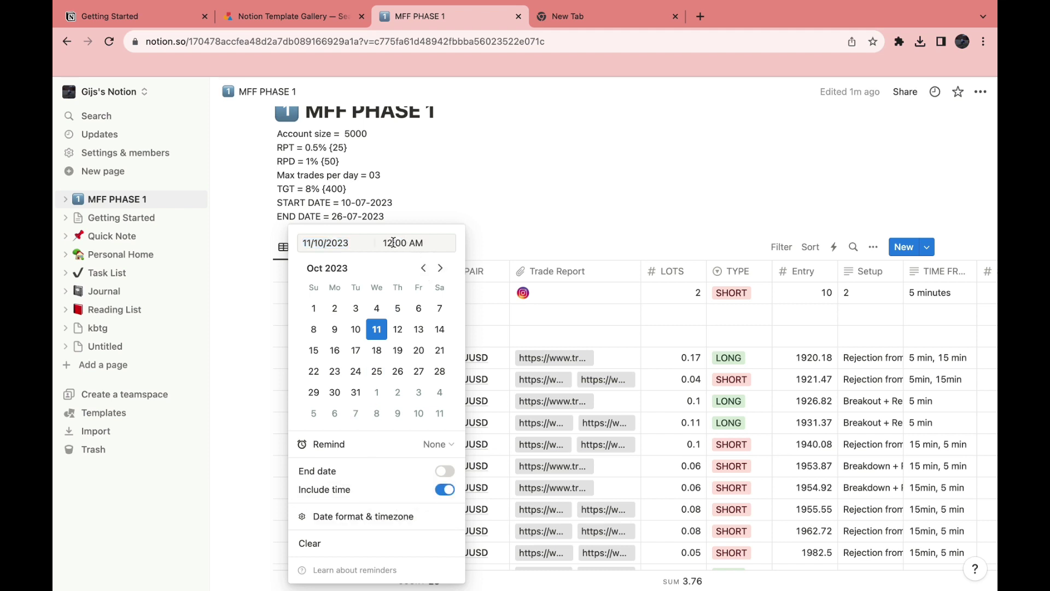
key(Escape)
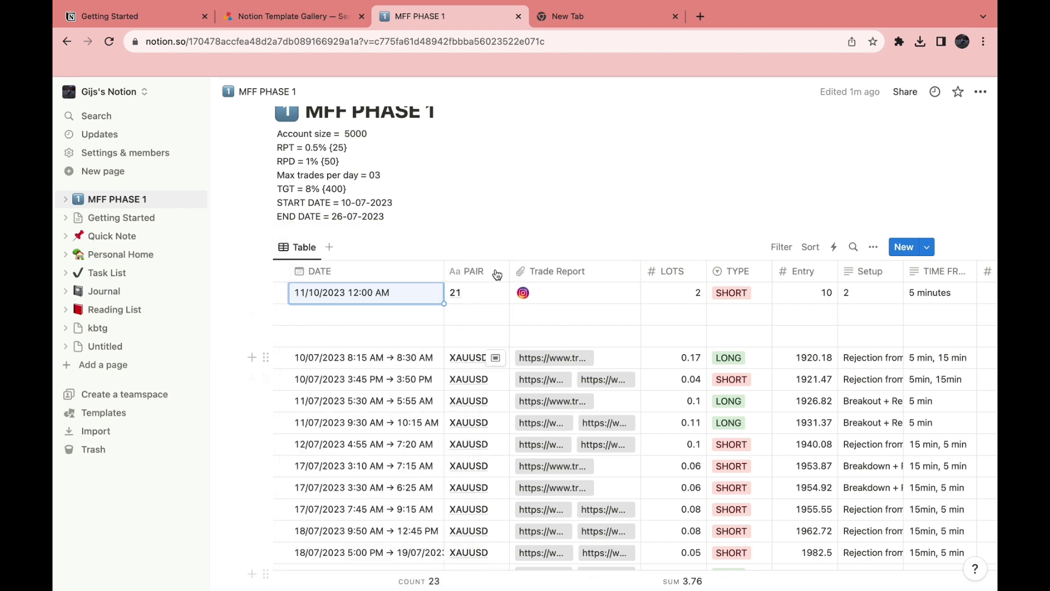
key(Escape)
Scroll the trades table to its far right end
scroll(384, 393, right, 3)
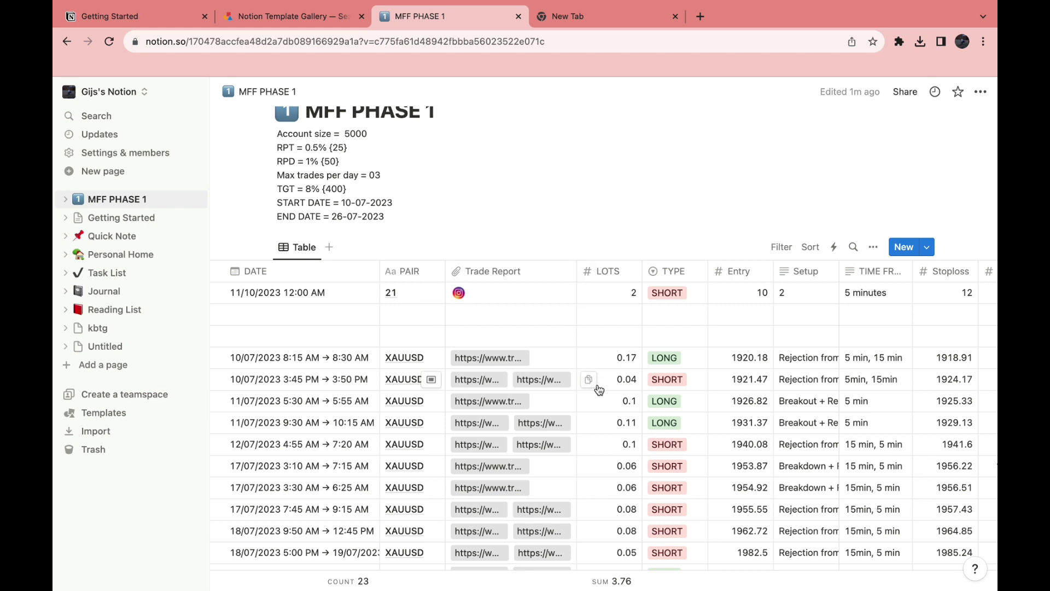
scroll(599, 389, right, 5)
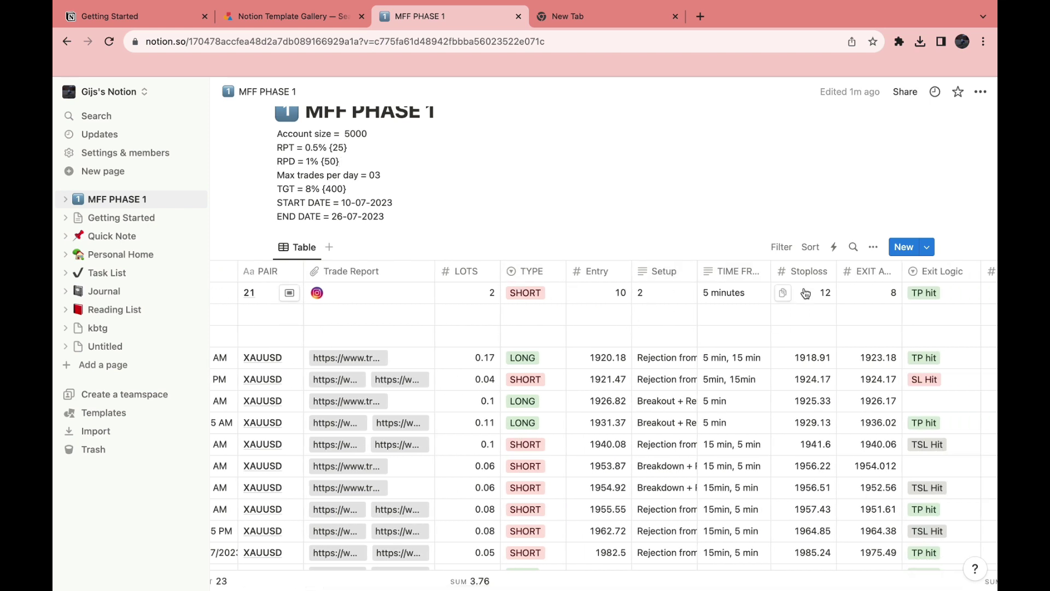
scroll(757, 300, right, 5)
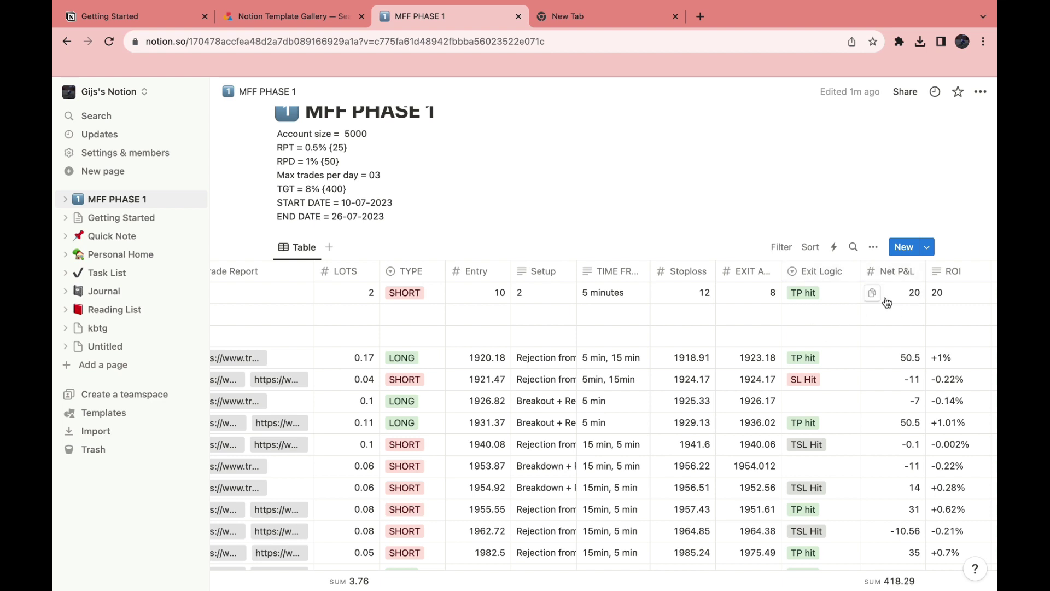
scroll(838, 358, right, 4)
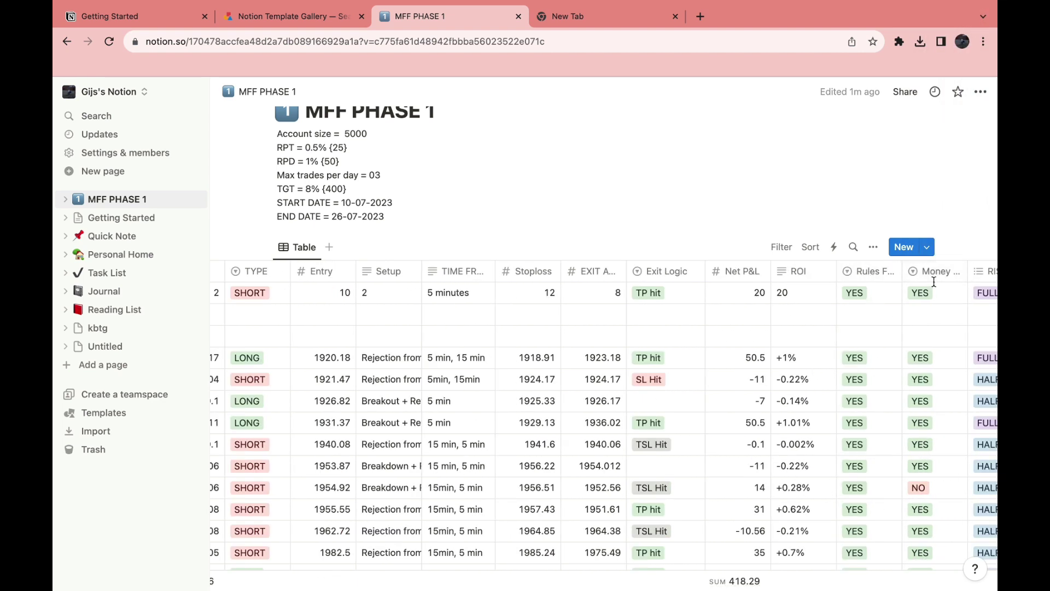
scroll(860, 377, right, 4)
scroll(801, 339, right, 2)
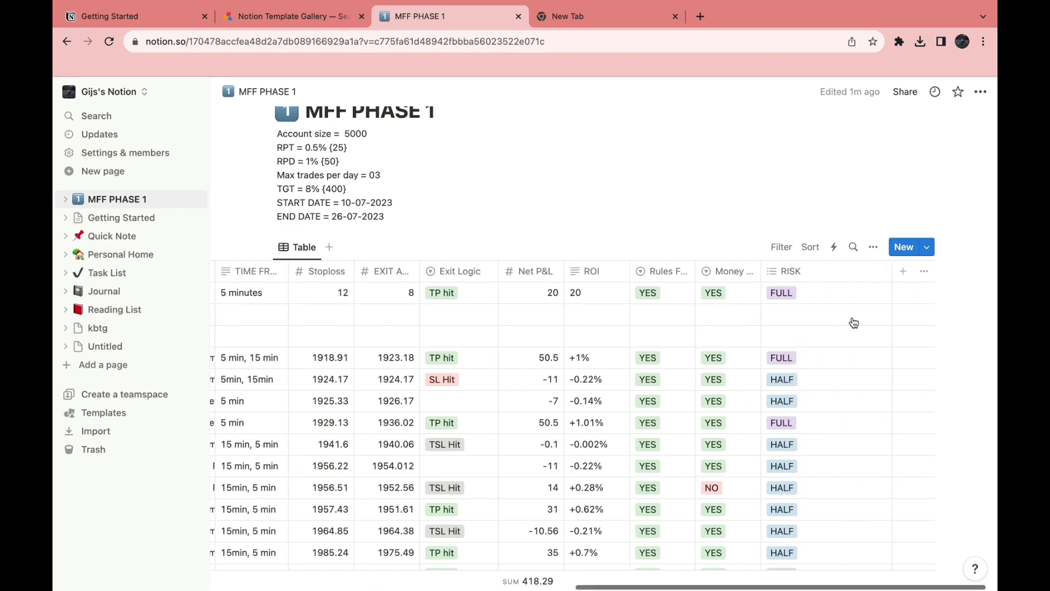
Add a Formula-type column named 'Formula', leaving its formula empty
click(905, 277)
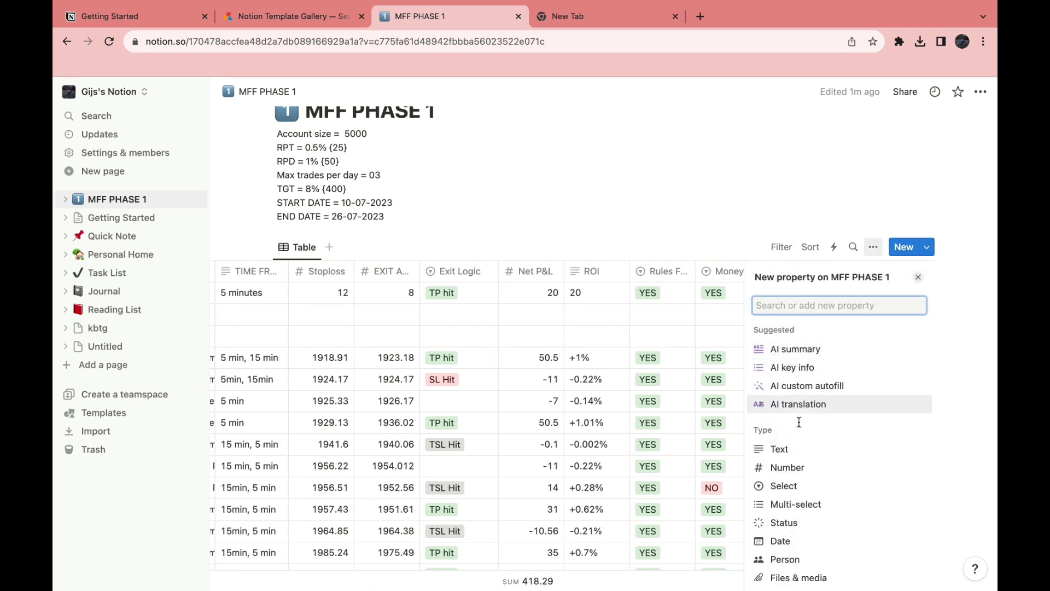
scroll(804, 415, down, 5)
scroll(800, 429, down, 3)
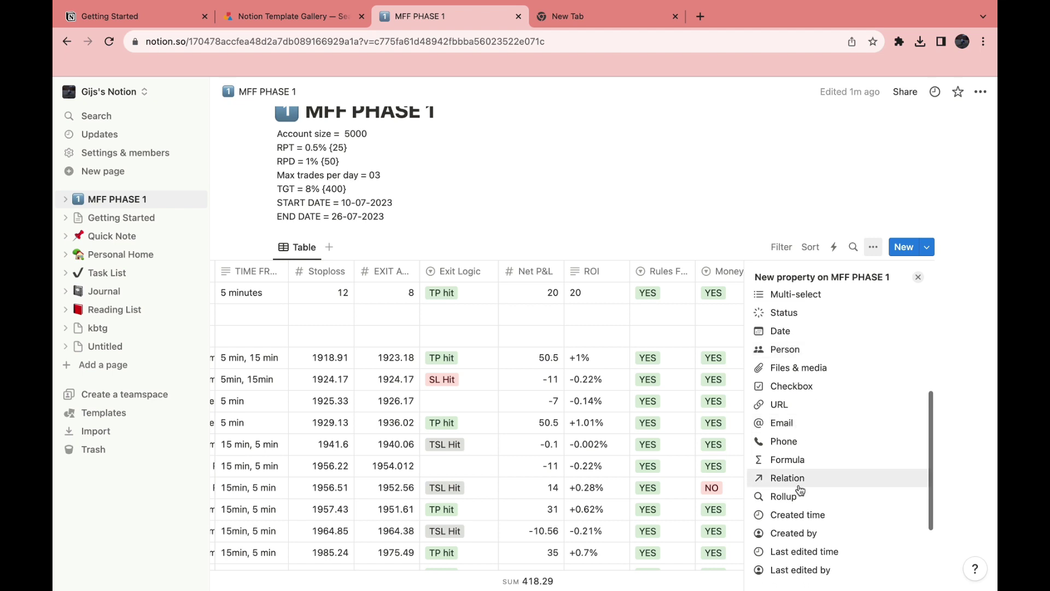
click(799, 462)
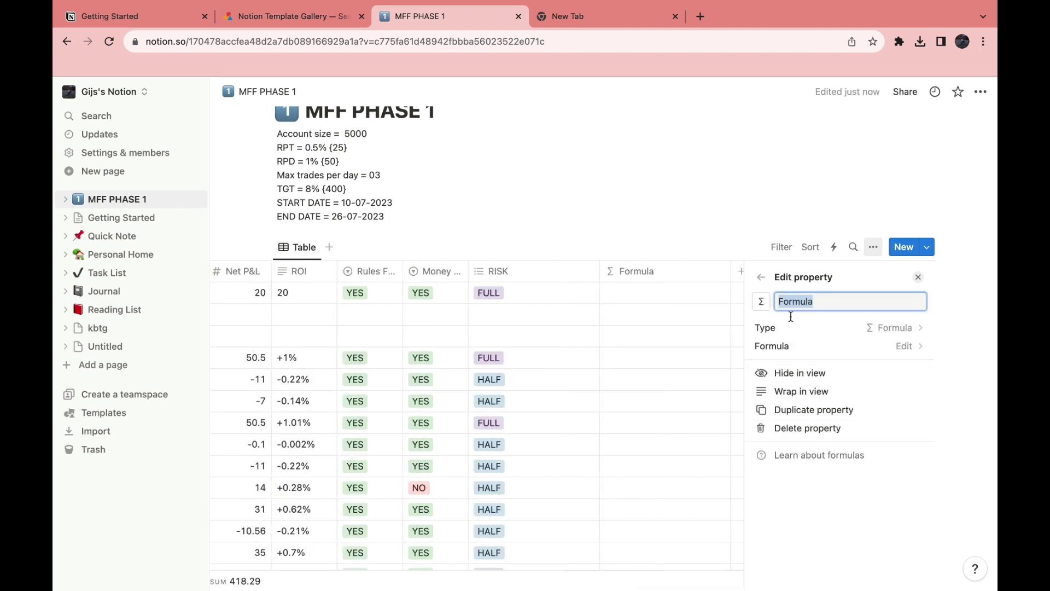
key(Escape)
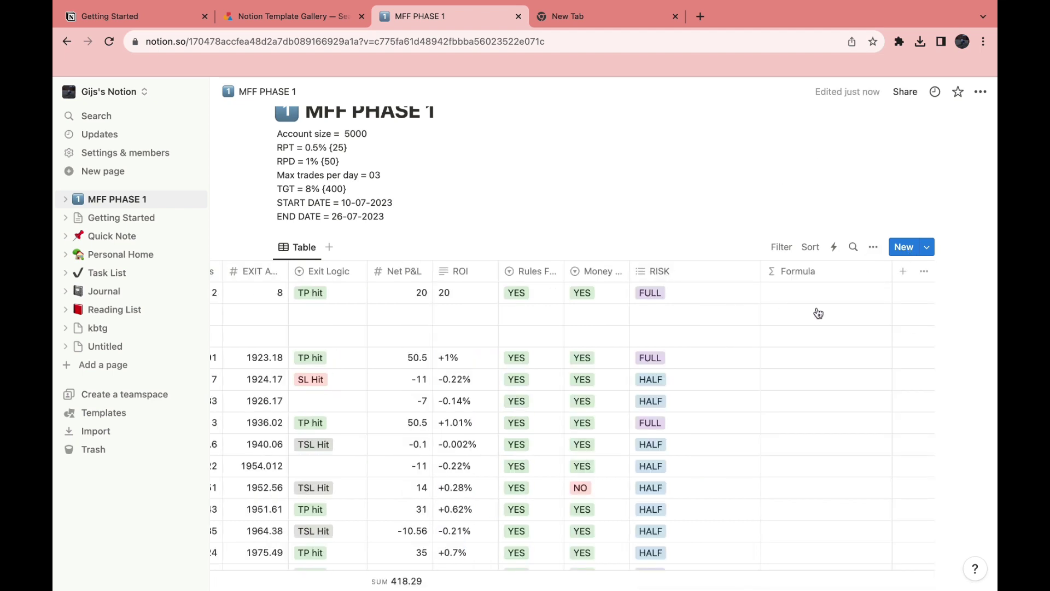
click(798, 293)
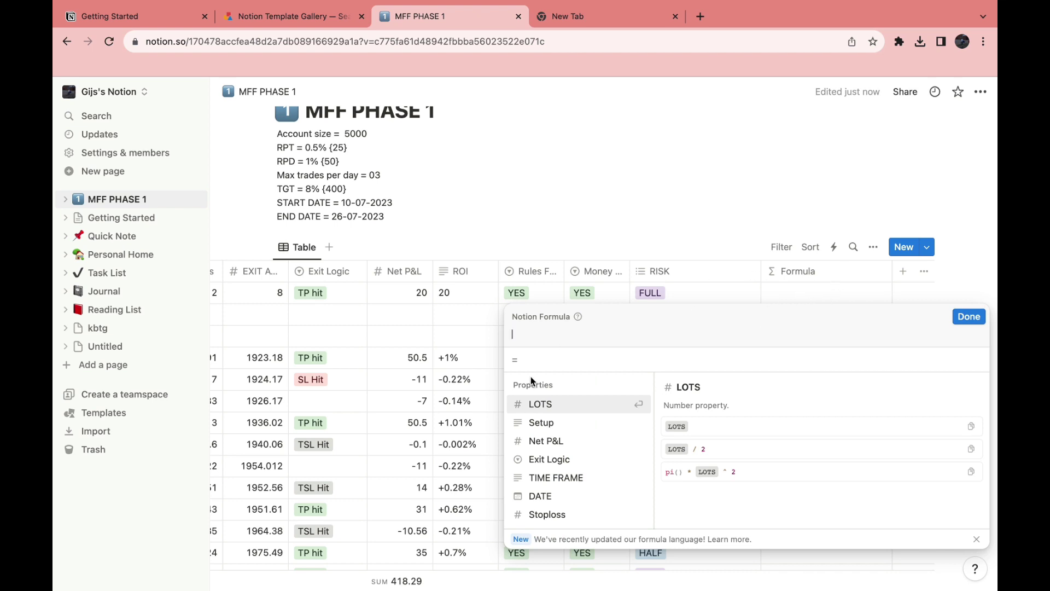
click(858, 222)
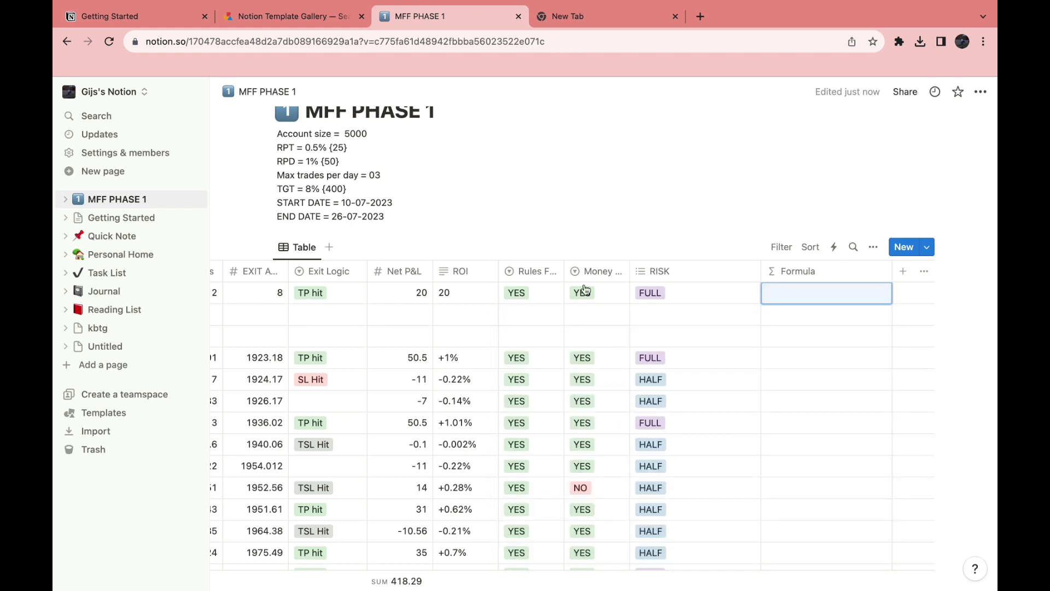
Retitle the page 'trade journal' and change the Account size value from 5000 to 10000
scroll(322, 174, up, 2)
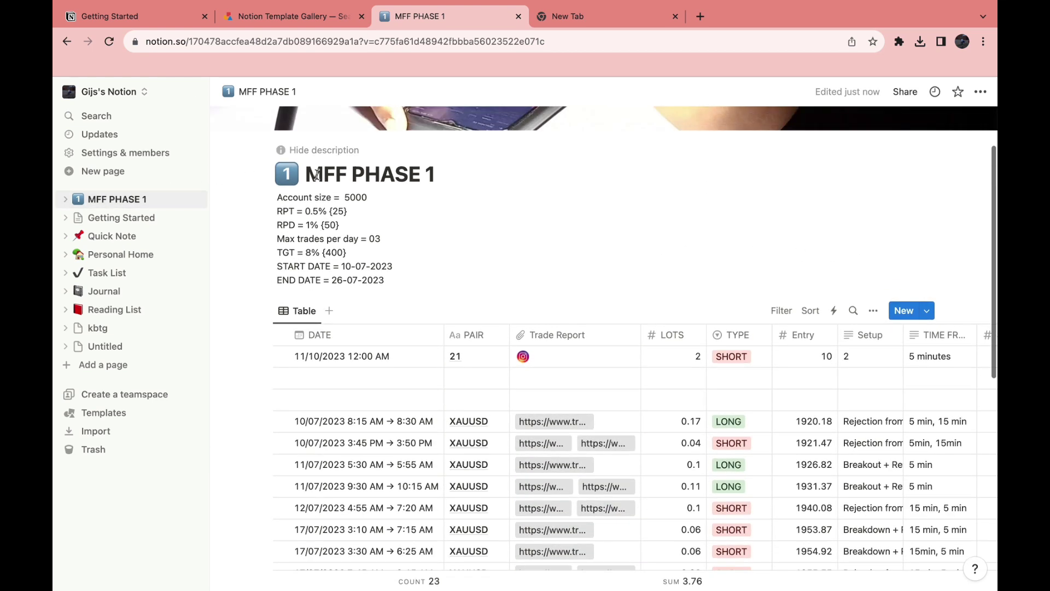
triple_click(322, 174)
text(trade journal)
click(662, 213)
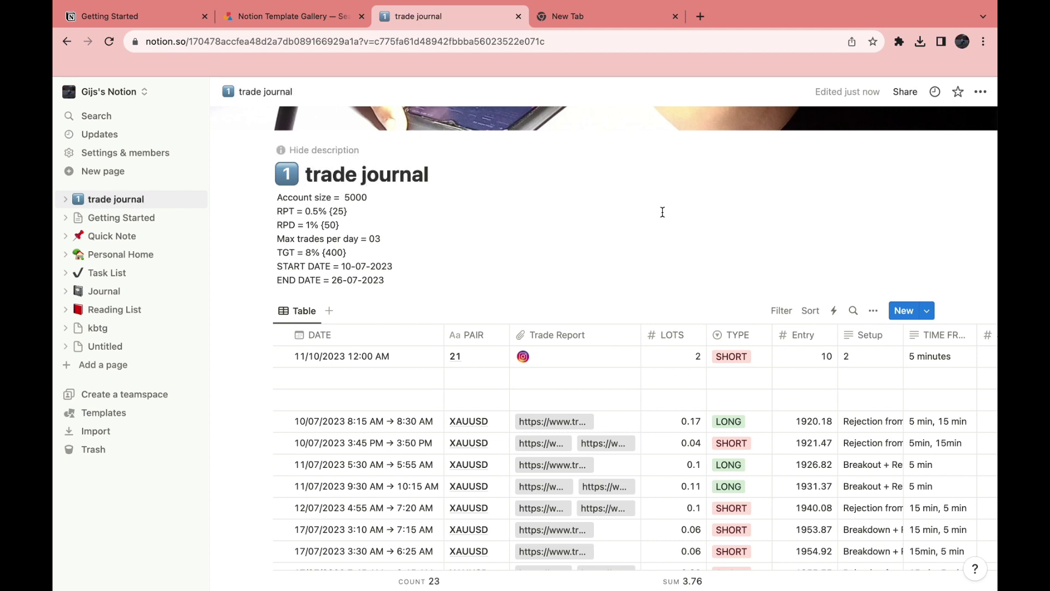
double_click(355, 197)
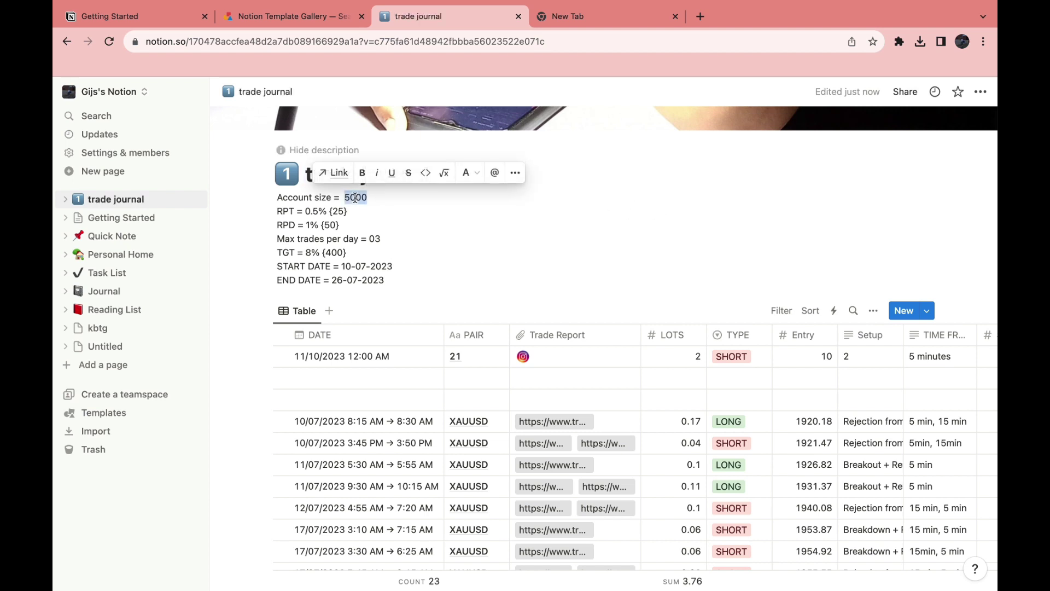
text(10000)
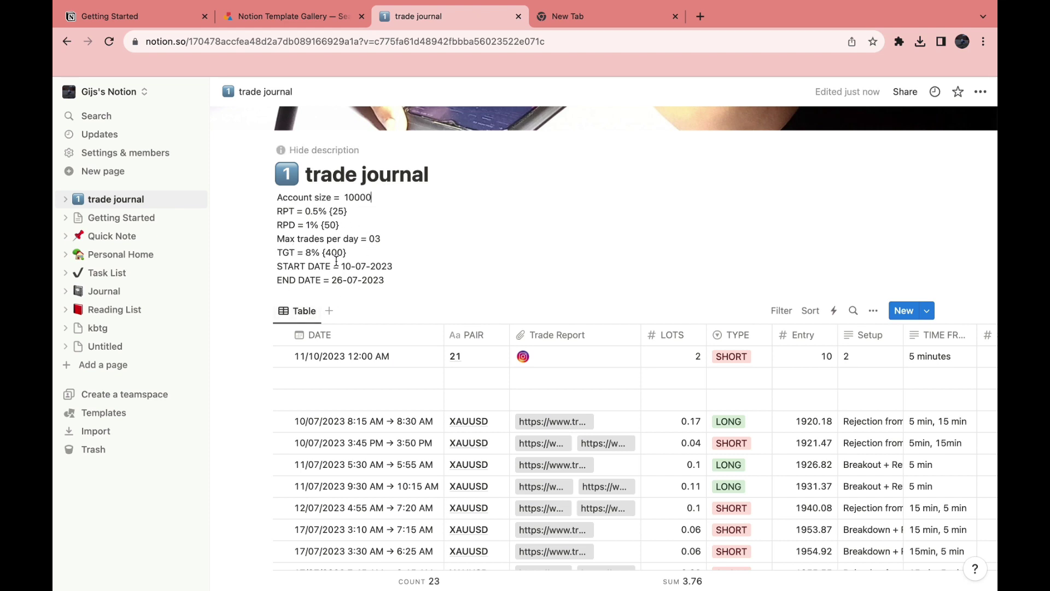
Upload Bitcoin.svg.png from the Downloads folder as the page's new cover image
scroll(408, 234, up, 3)
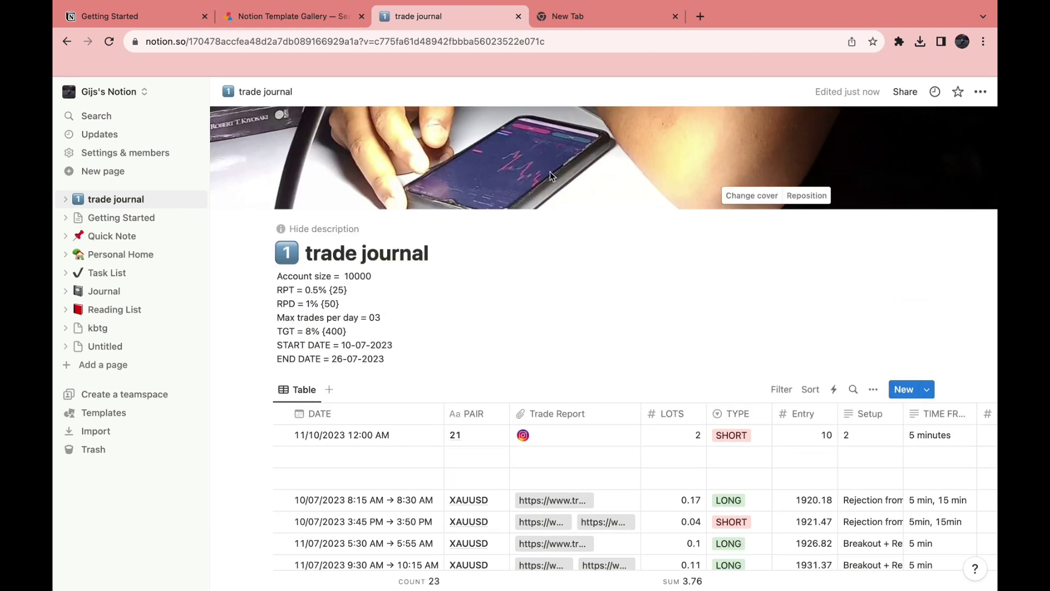
click(734, 194)
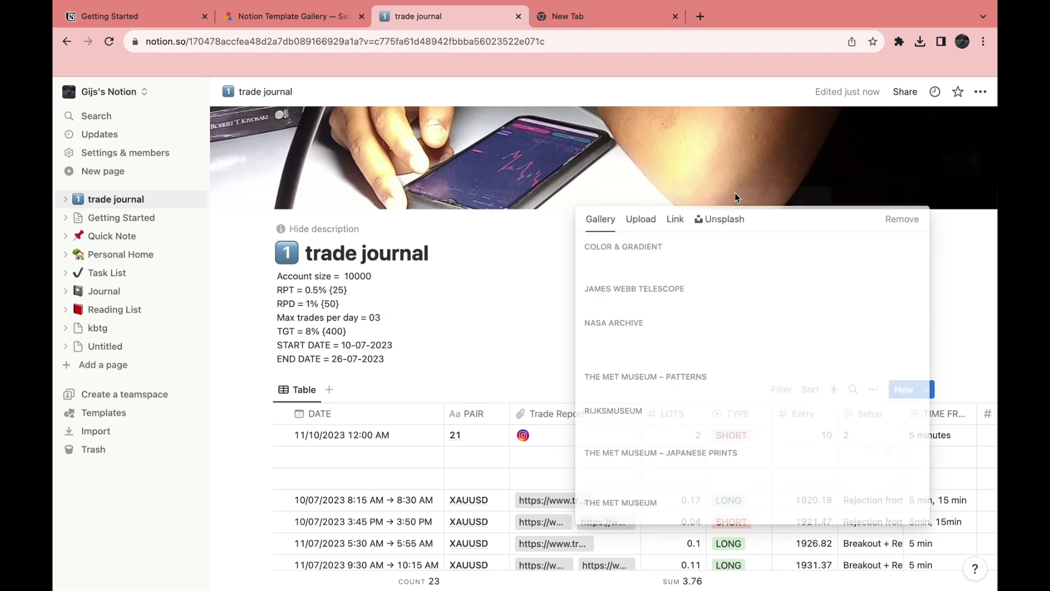
click(640, 219)
click(725, 251)
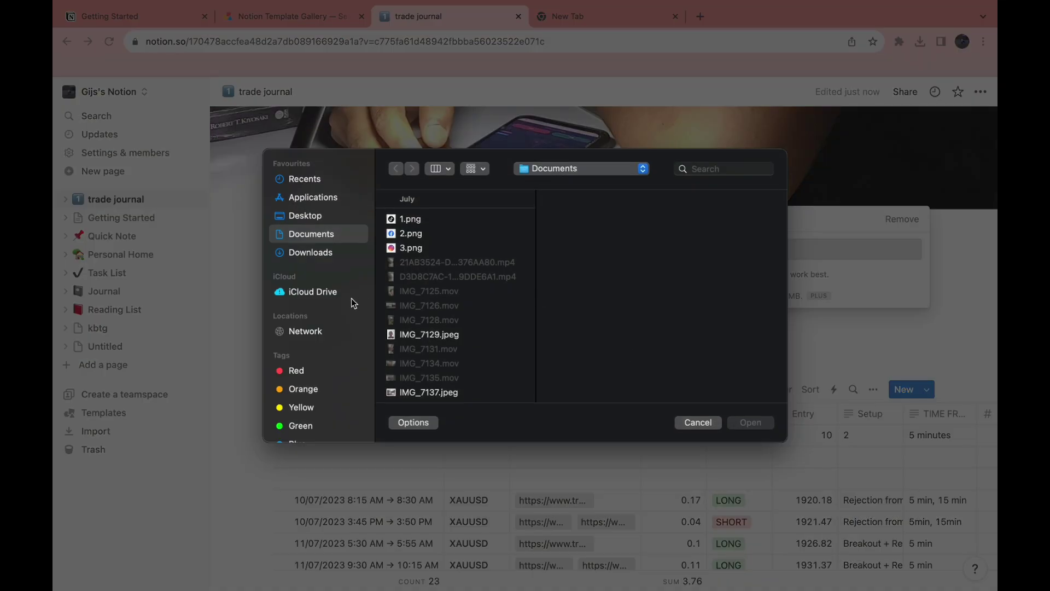
click(309, 252)
click(408, 348)
double_click(437, 326)
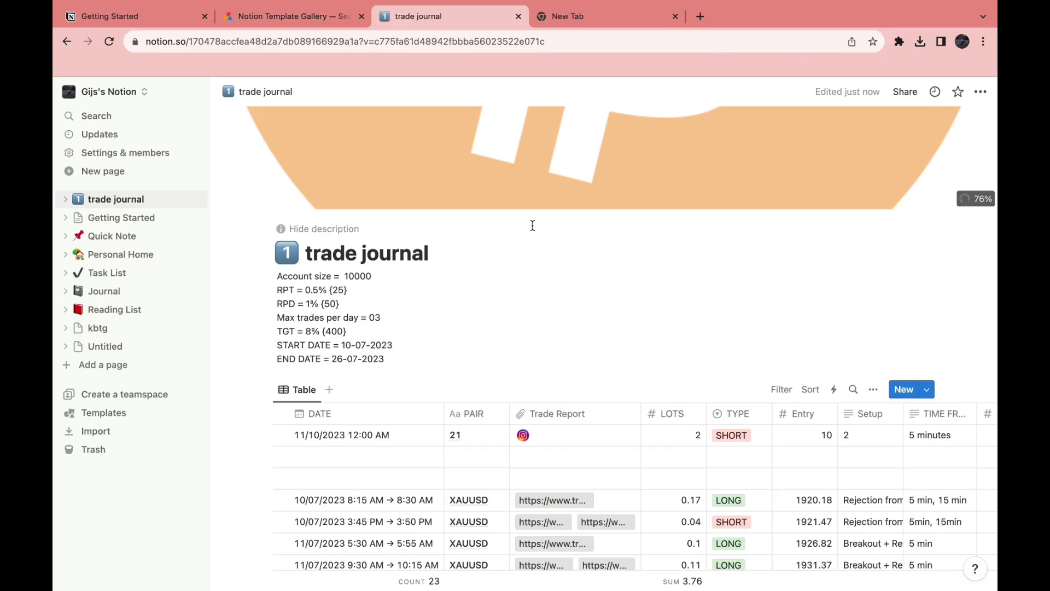
Toggle the page description twice, leaving the account details expanded beneath the title
click(331, 231)
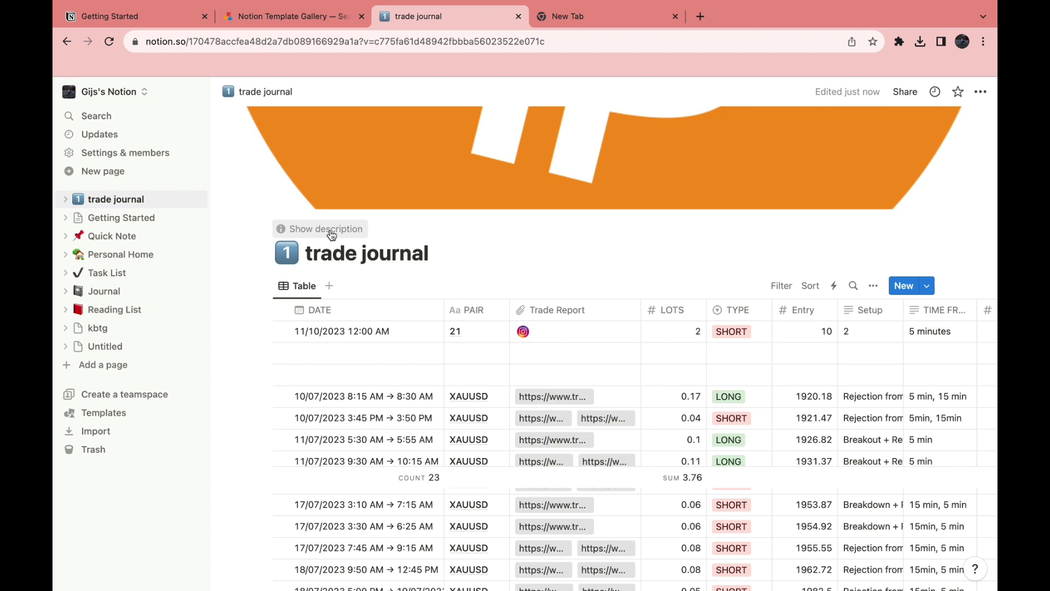
click(331, 230)
click(331, 233)
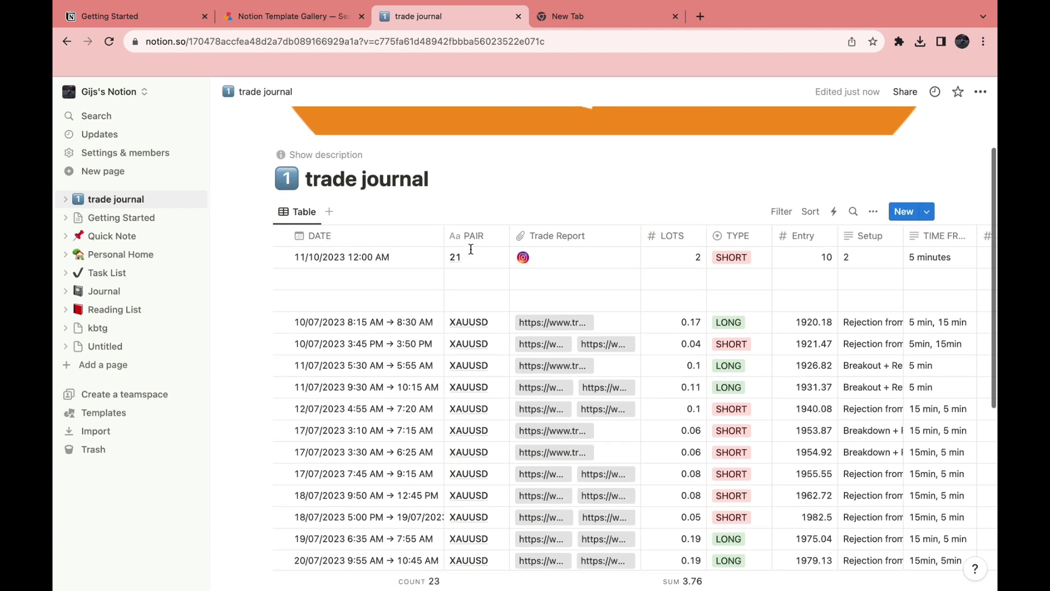
click(325, 231)
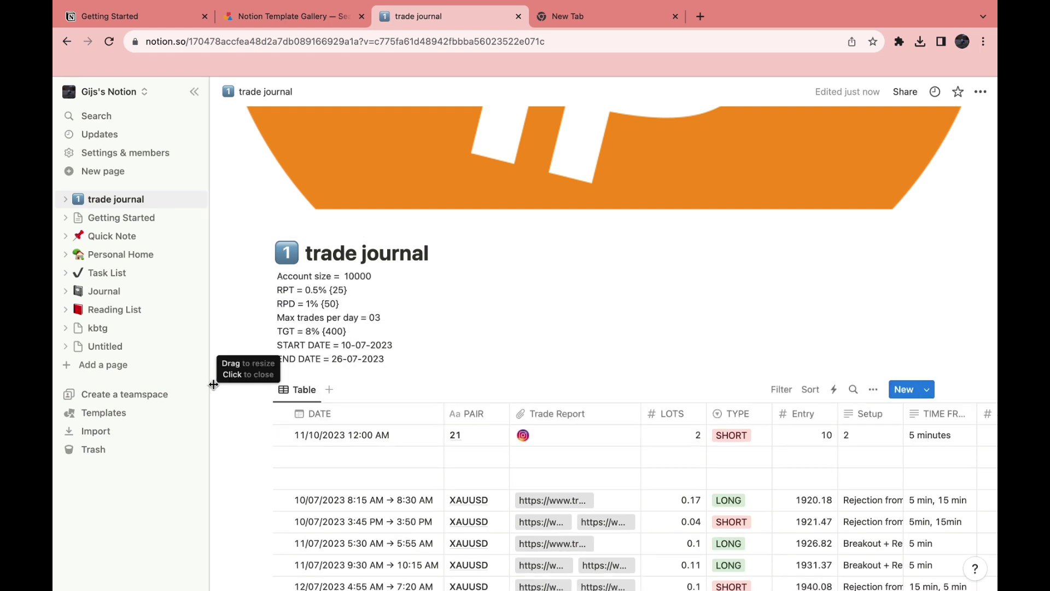